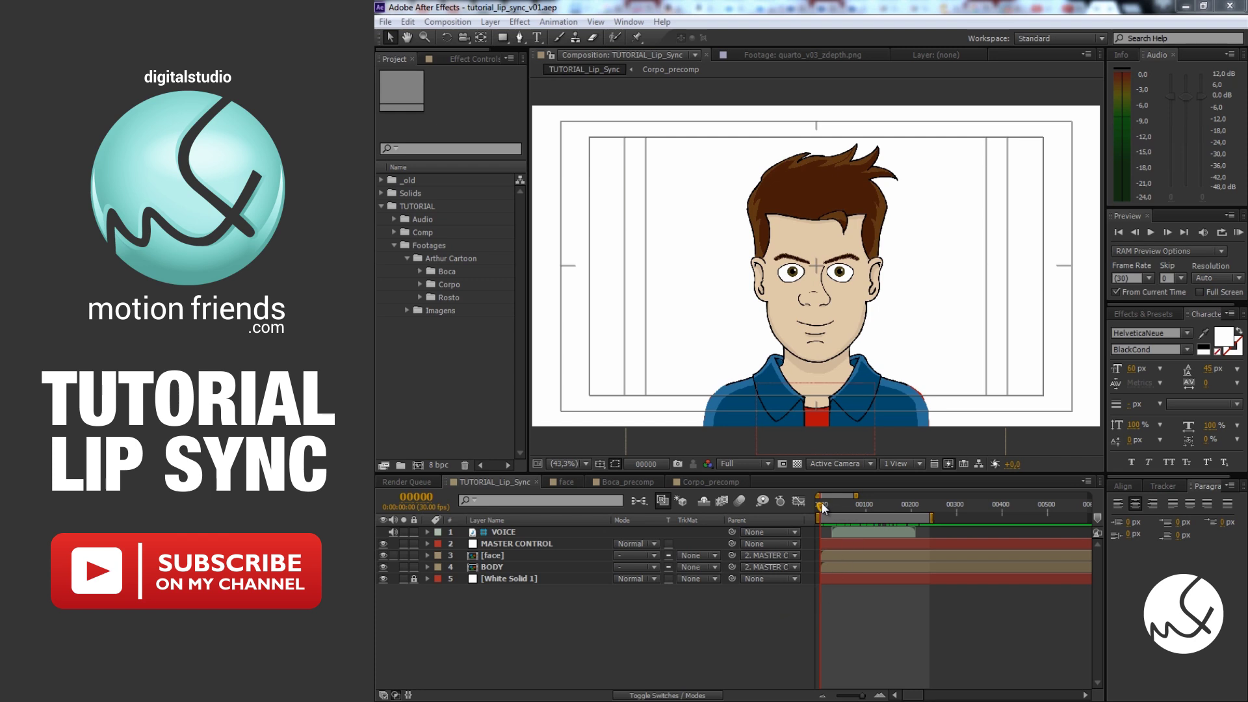
Step: Preview the Boca mouth drawings: boca_A, boca_C_D_G_K, boca_descanso, boca_E, boca_F_V and boca_L
mouse_move(821, 502)
mouse_down()
mouse_move(874, 506)
mouse_move(853, 508)
mouse_up()
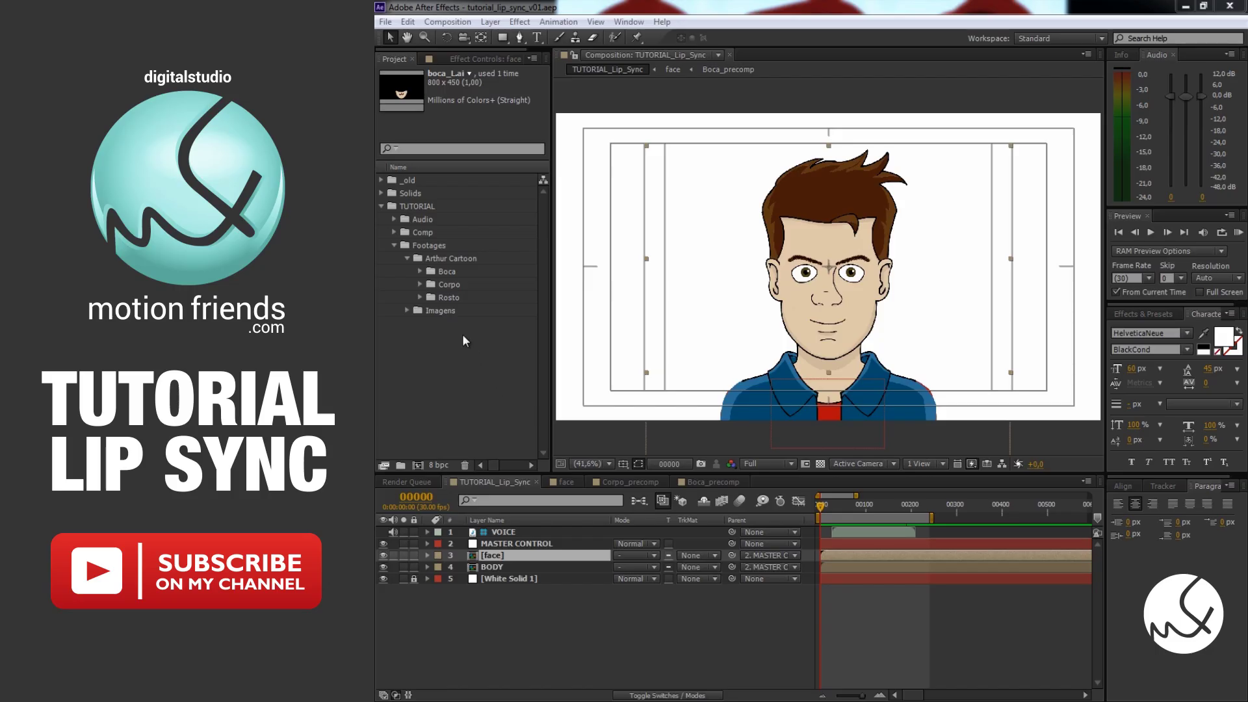
click(420, 271)
double_click(482, 259)
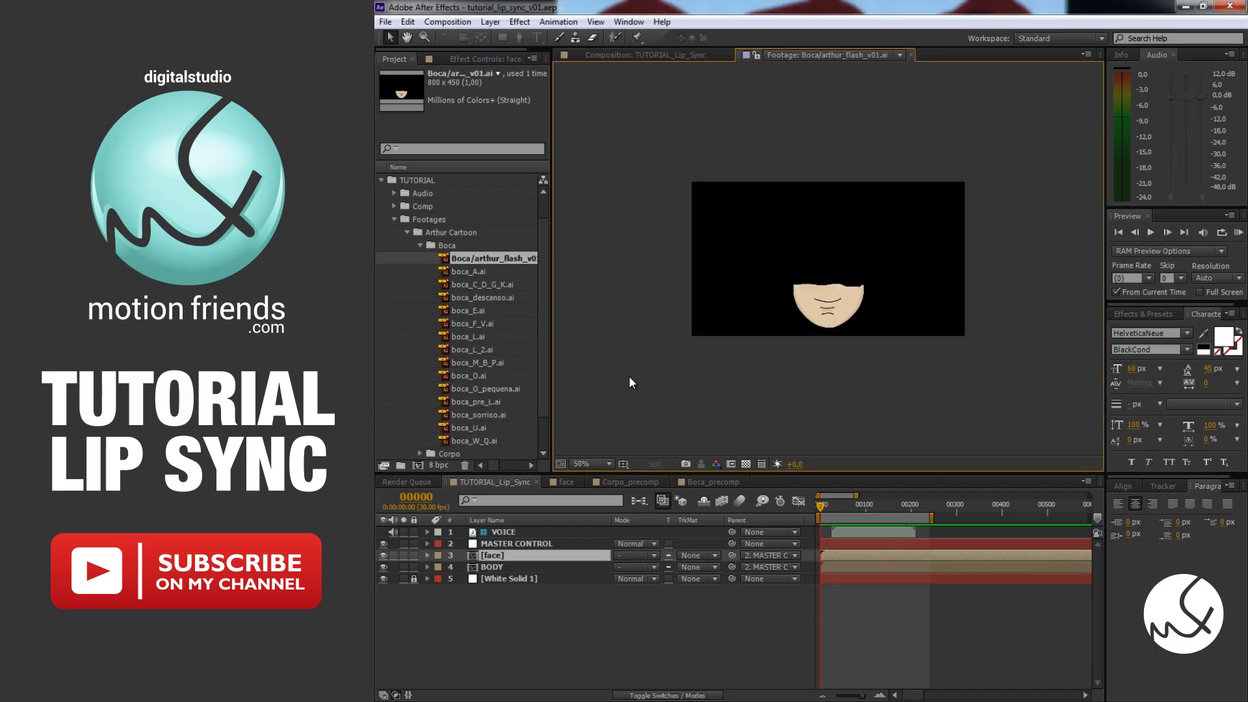
key(shift+slash)
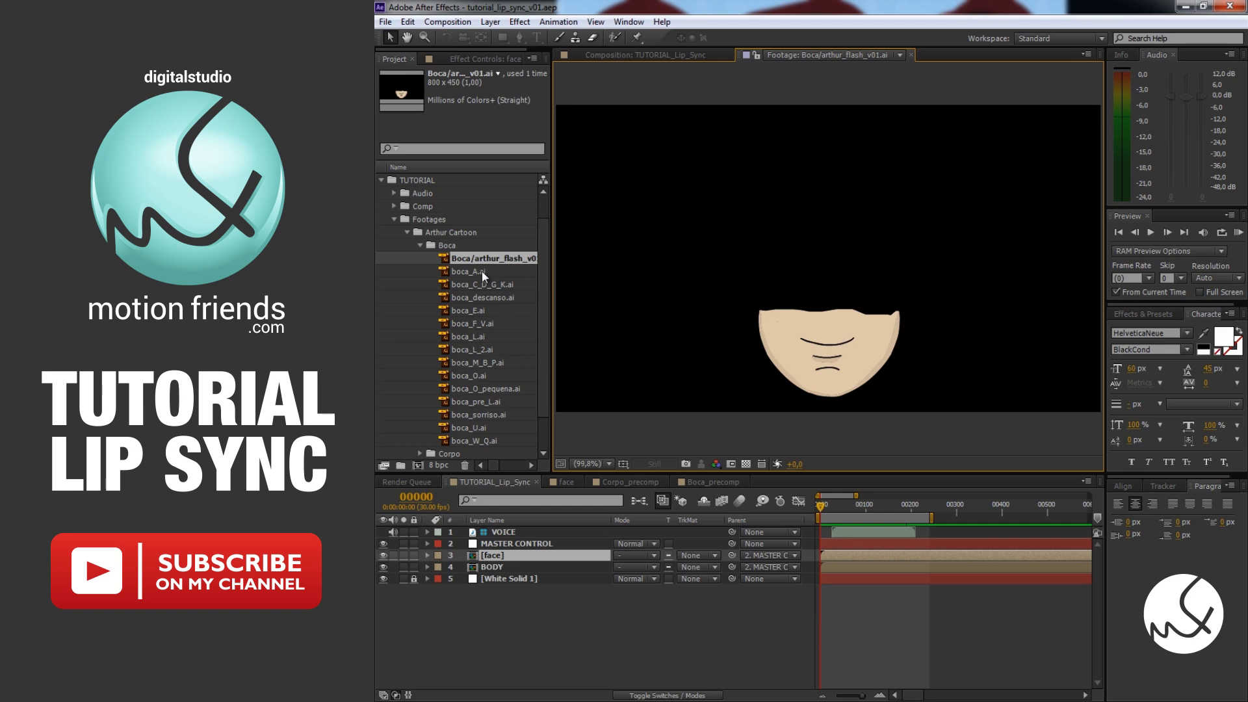
double_click(482, 271)
double_click(486, 284)
double_click(486, 296)
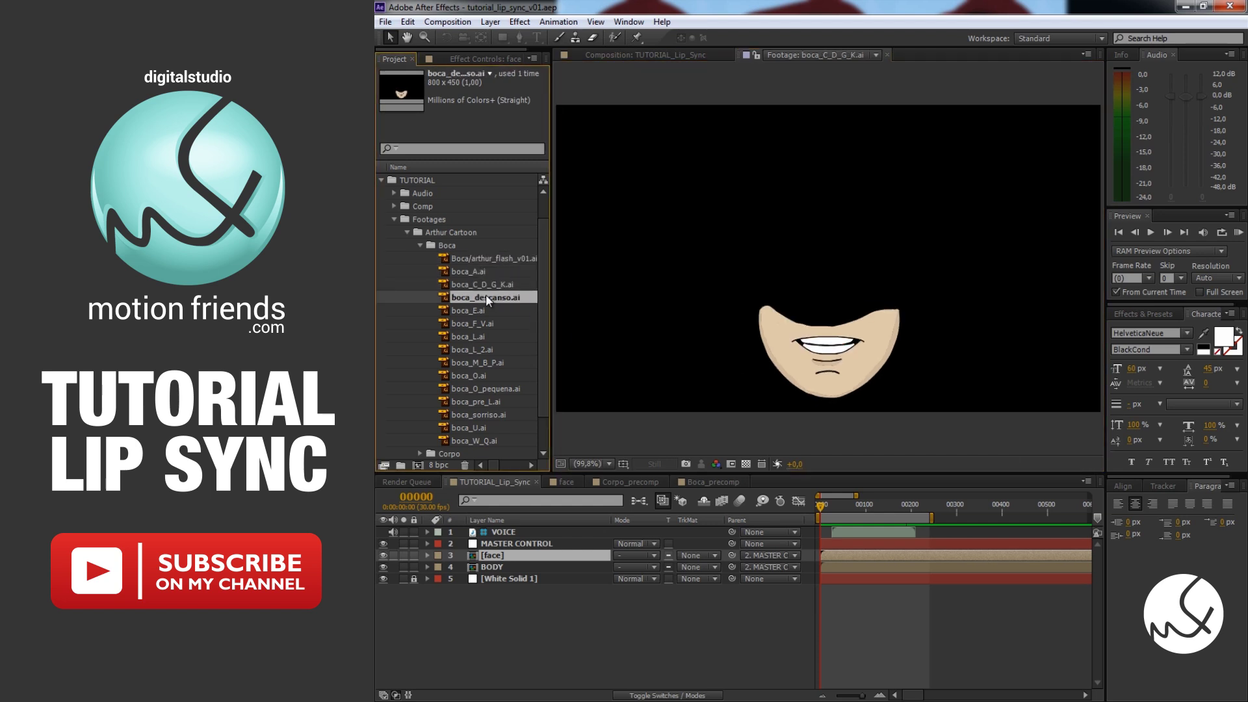
double_click(481, 311)
double_click(480, 322)
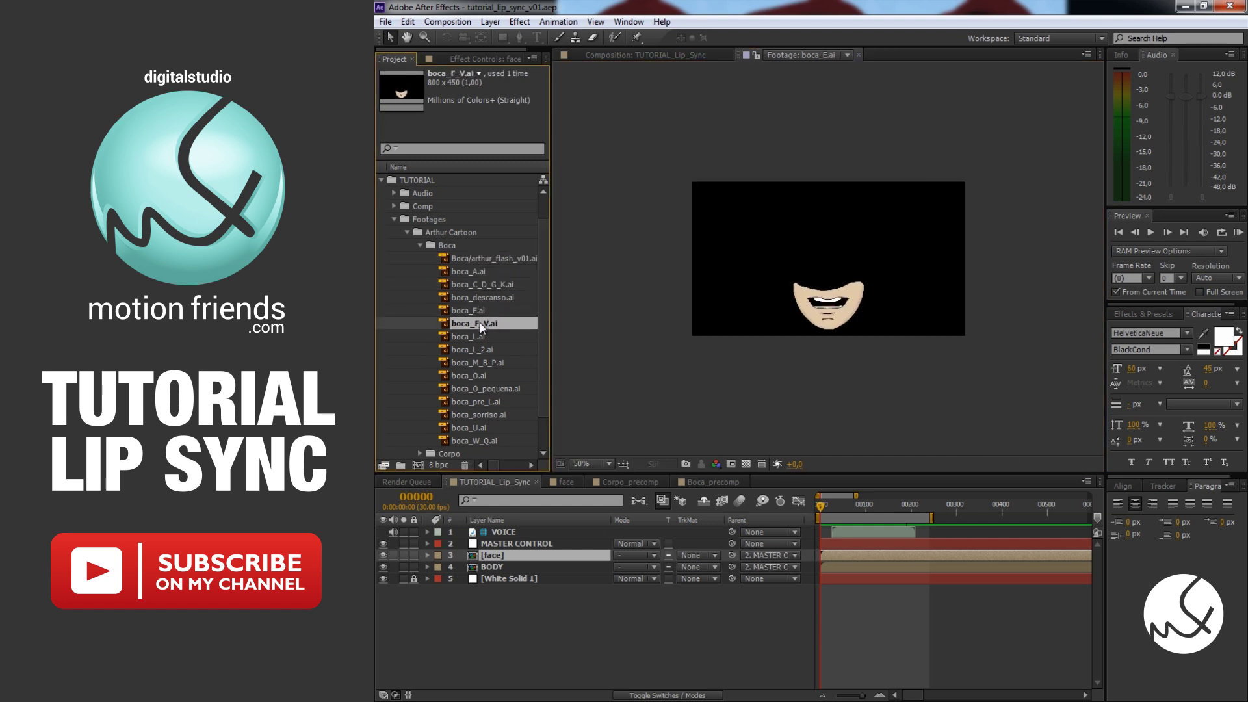
double_click(482, 335)
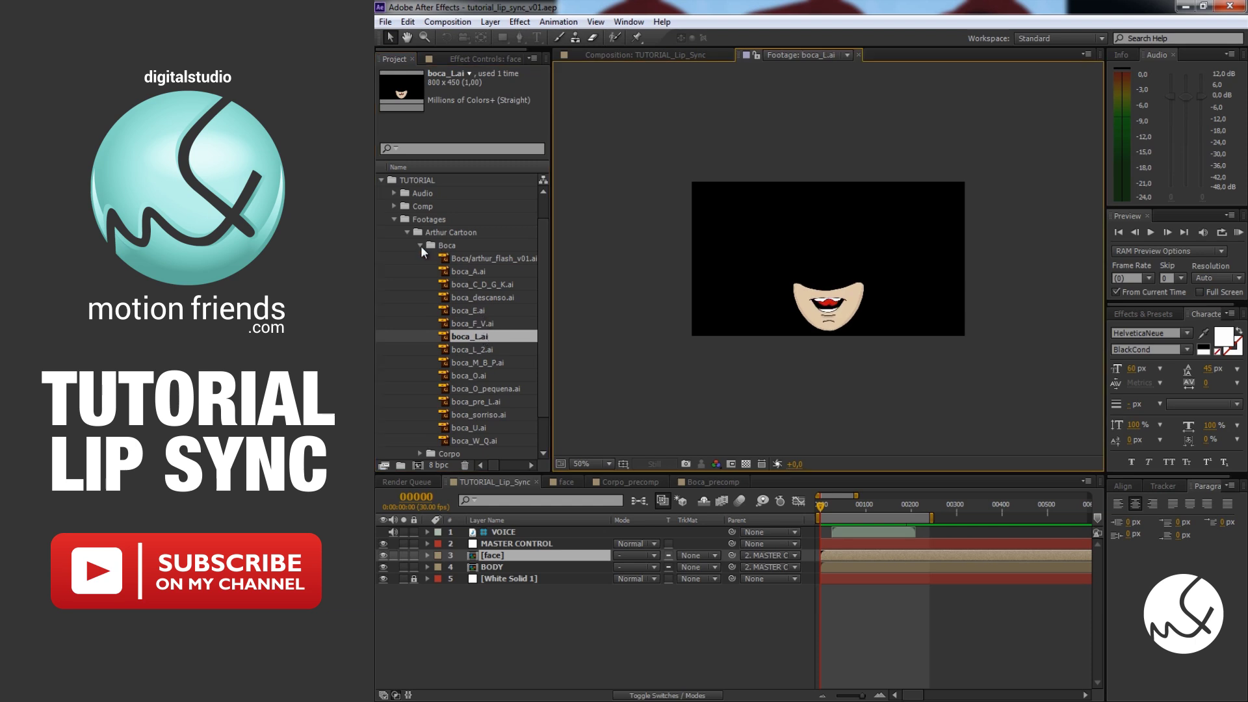
click(420, 245)
Step: Preview the Rosto face-part drawings (hair, arthur_head.ai, nose, pupils), then close the footage viewer
click(420, 298)
double_click(462, 310)
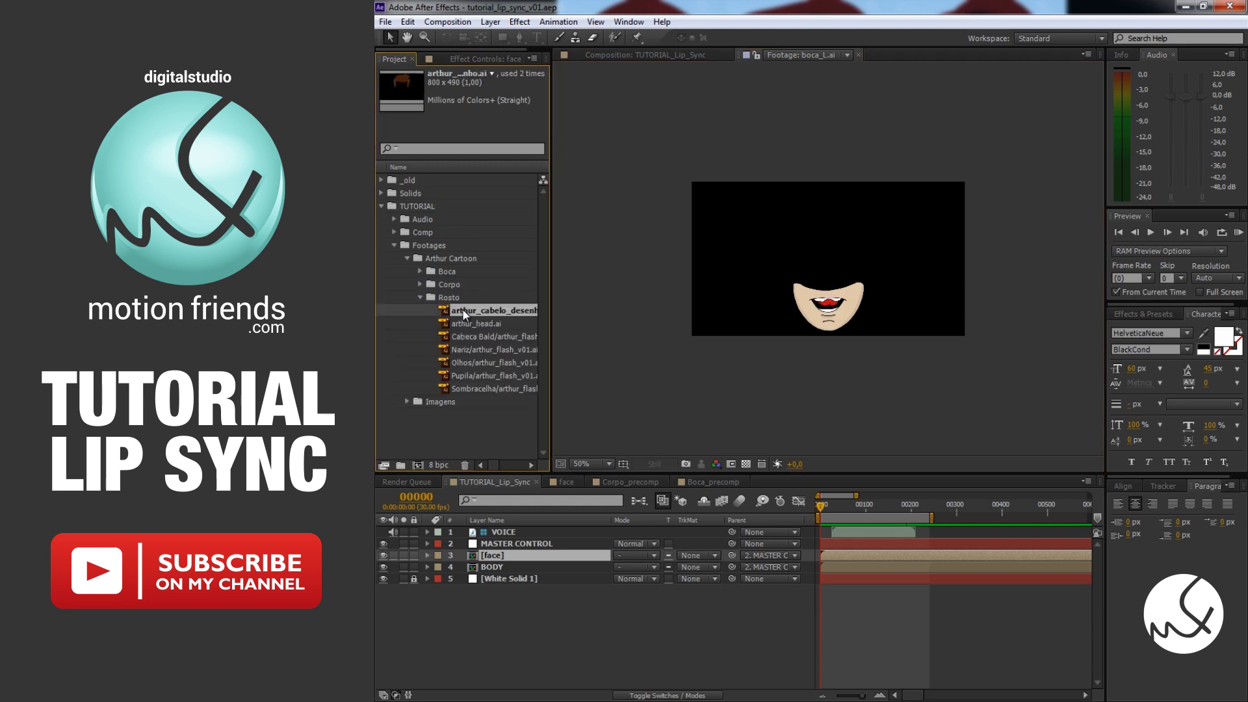
click(479, 324)
double_click(479, 323)
double_click(497, 350)
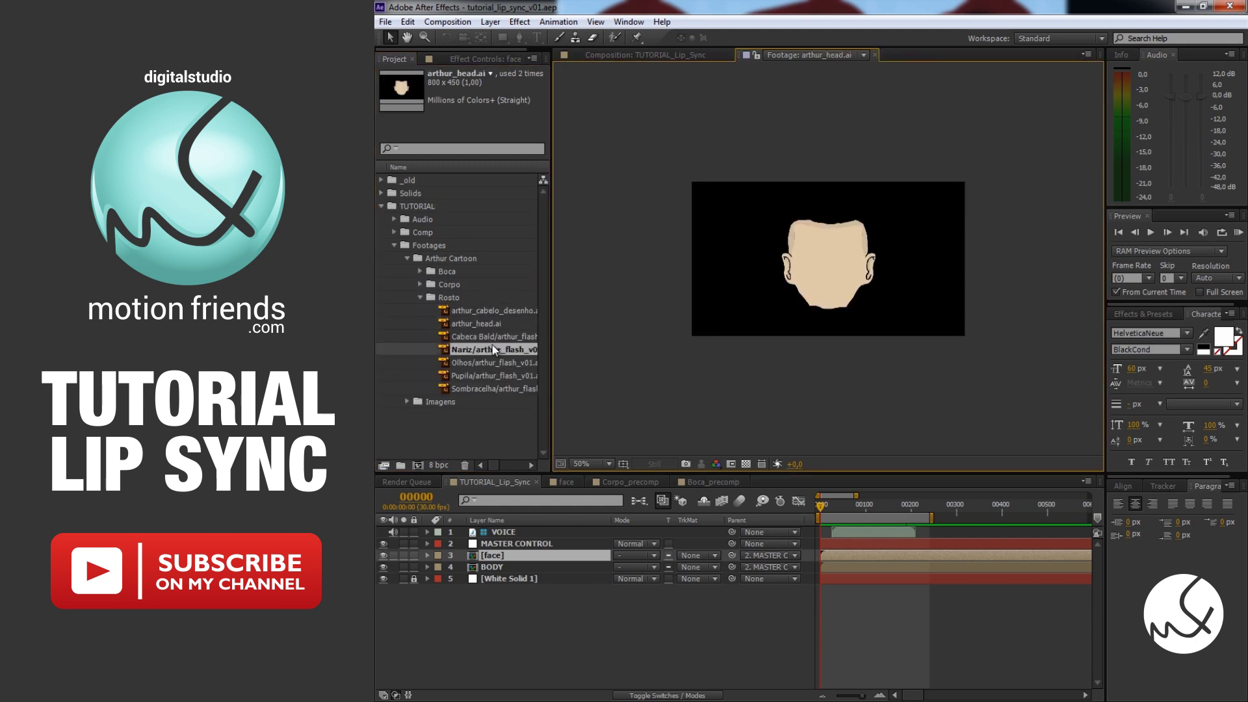
double_click(494, 374)
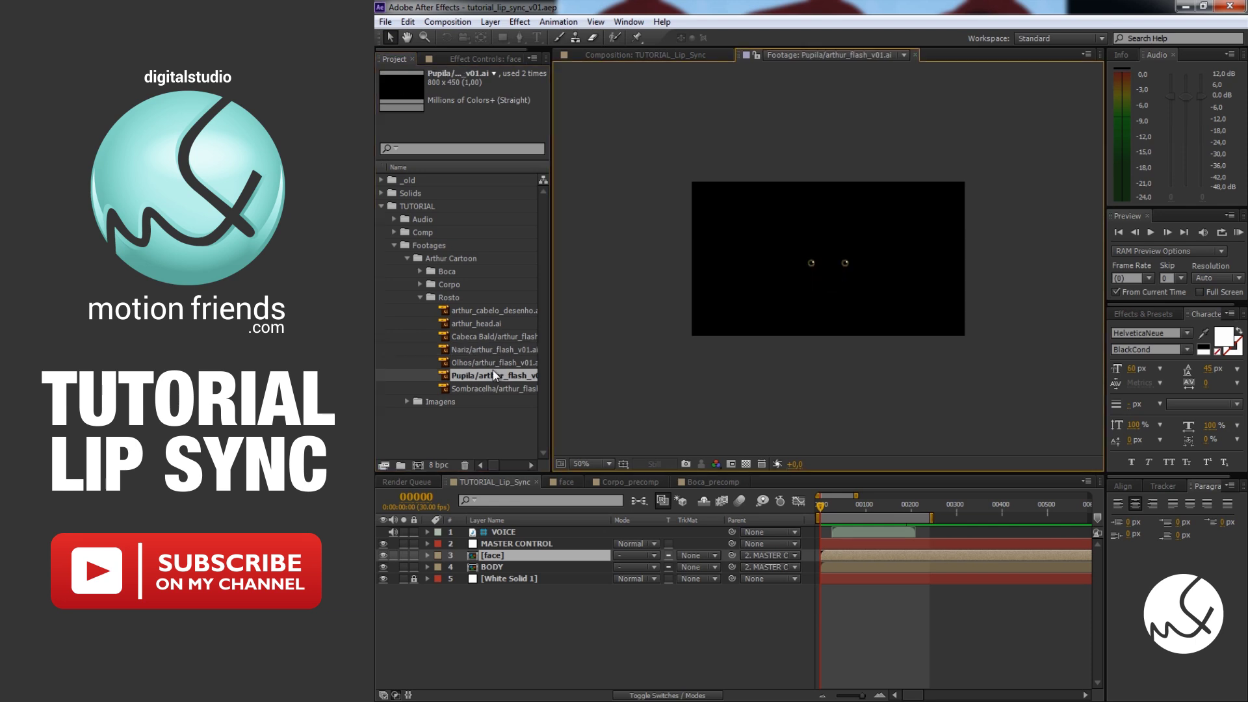
click(420, 297)
click(406, 258)
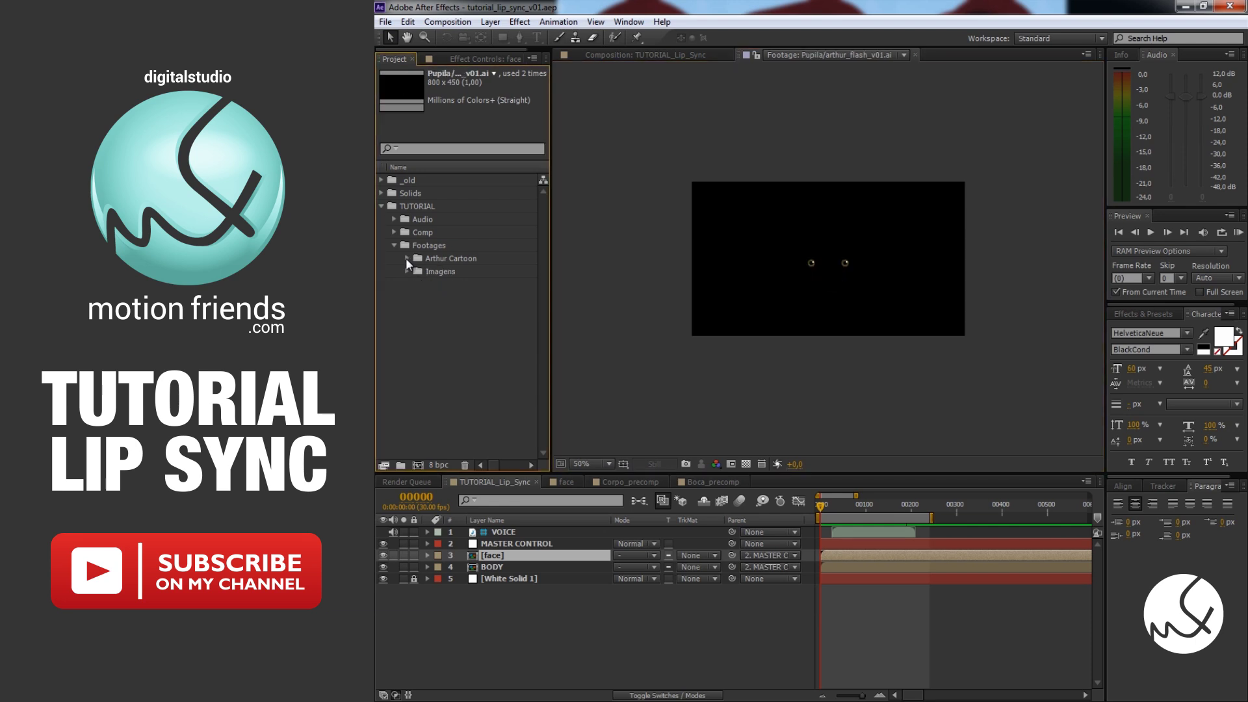
click(645, 618)
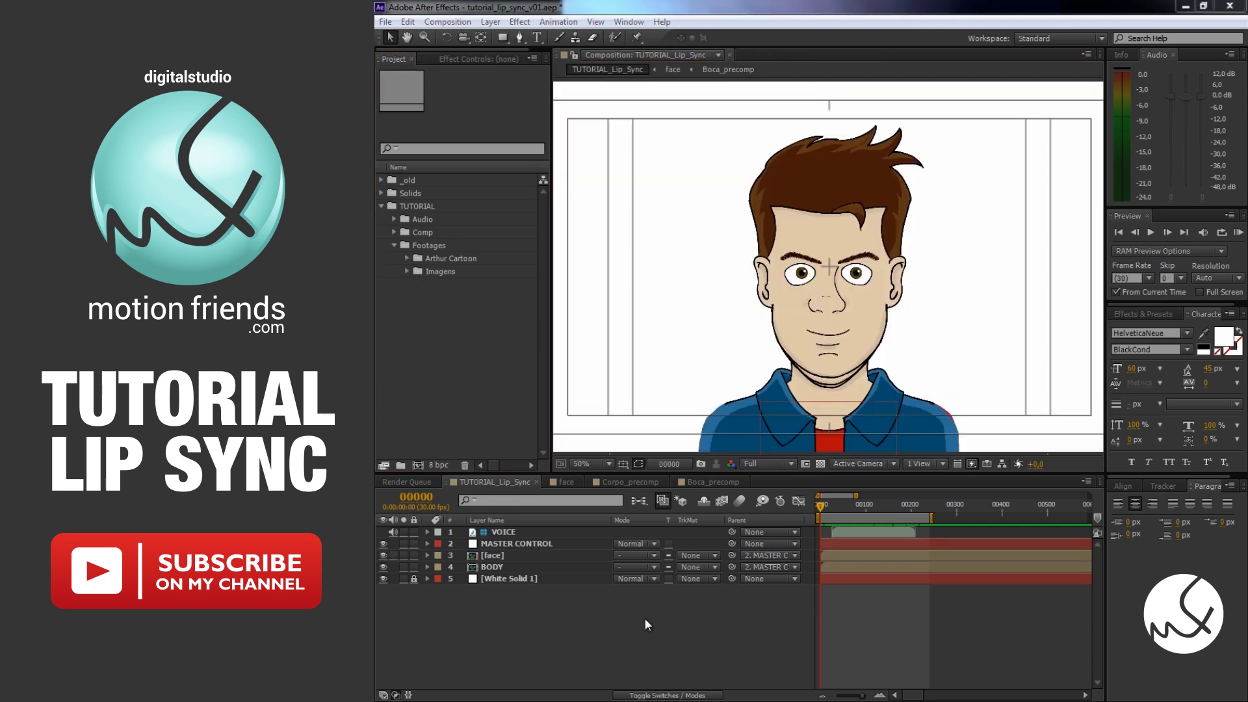
Step: In Boca_precomp, trim mouth layers 2–15 so they end at frame 0
click(720, 482)
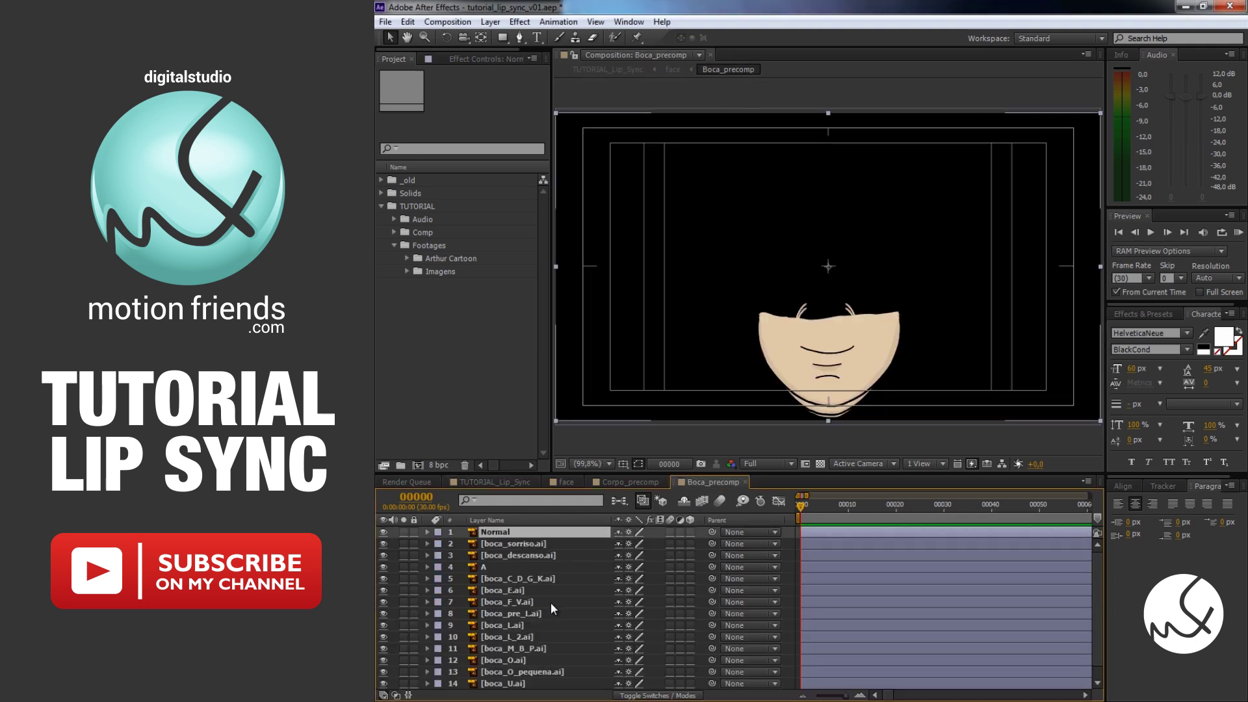
scroll(546, 650, down, 1)
shift+click(541, 681)
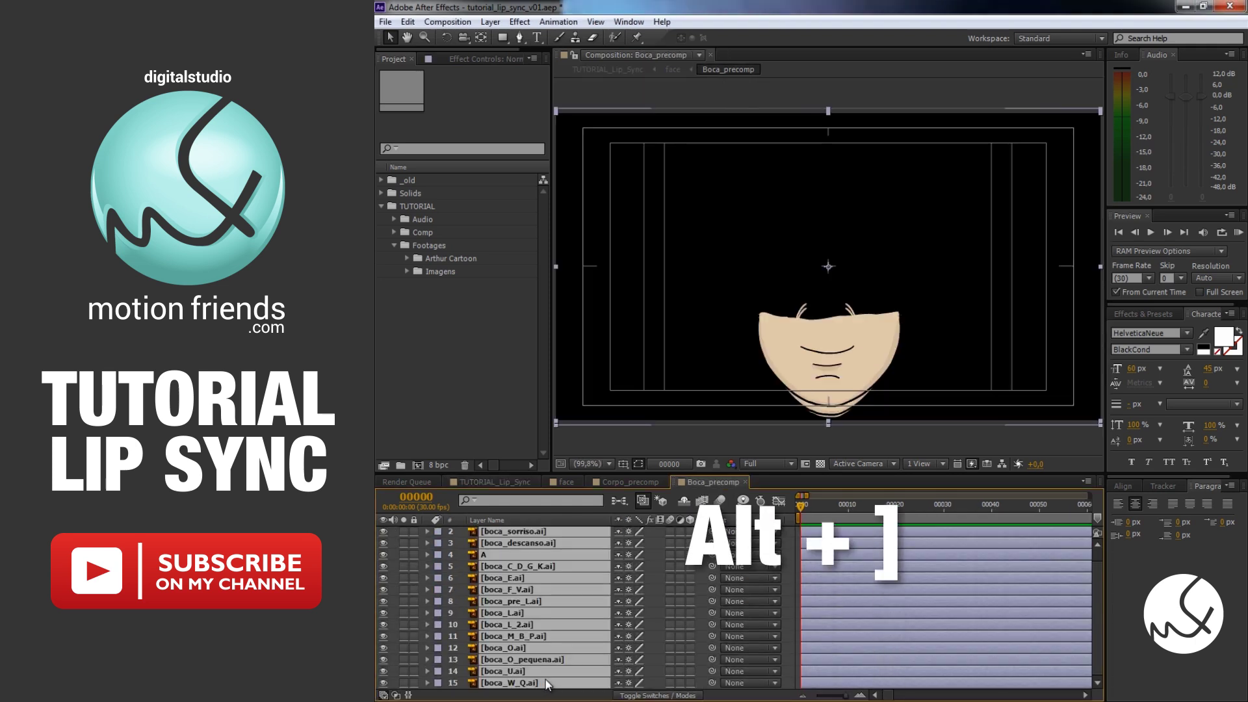
key(alt+bracketright)
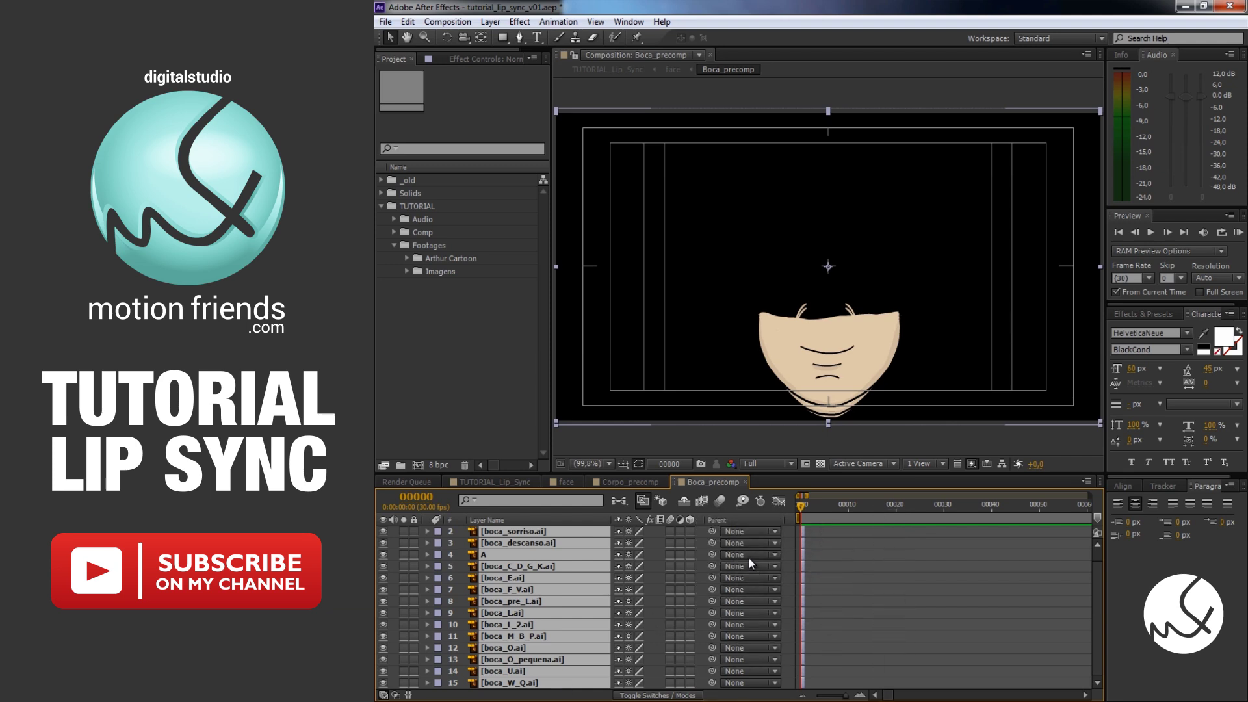
scroll(804, 565, up, 1)
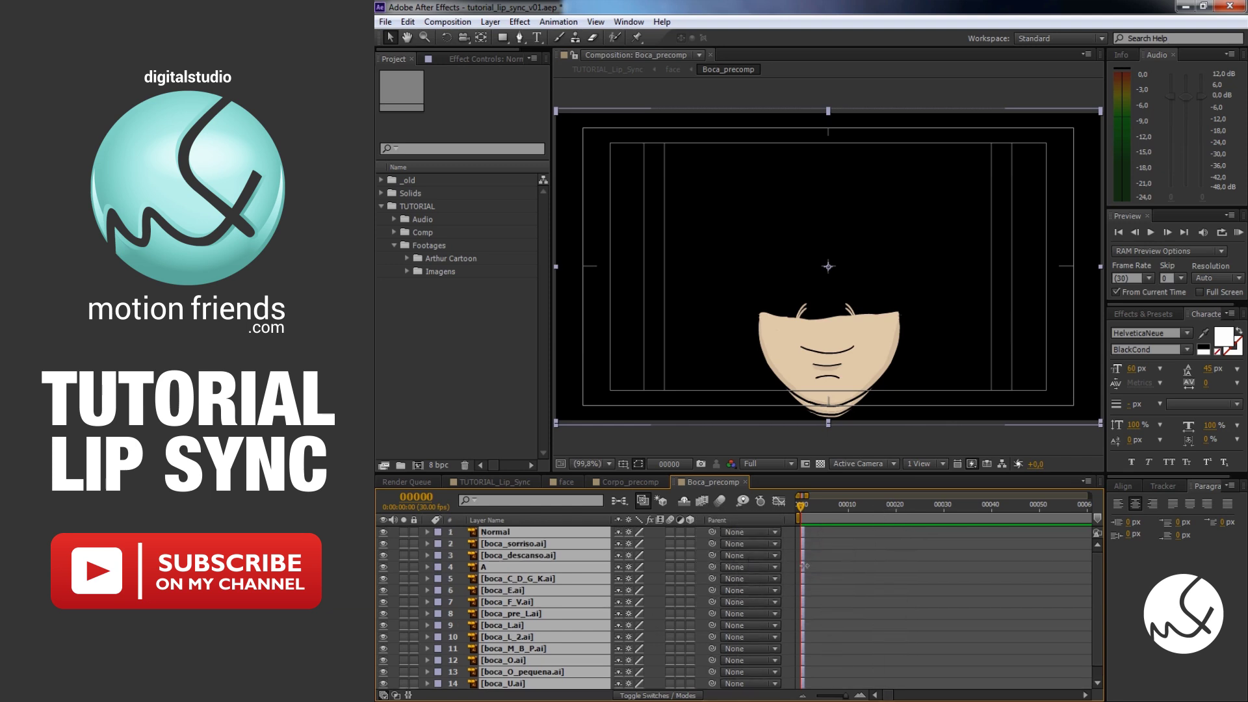
Step: Sequence the selected mouth layers one after another and scrub to confirm the shapes change
right_click(543, 534)
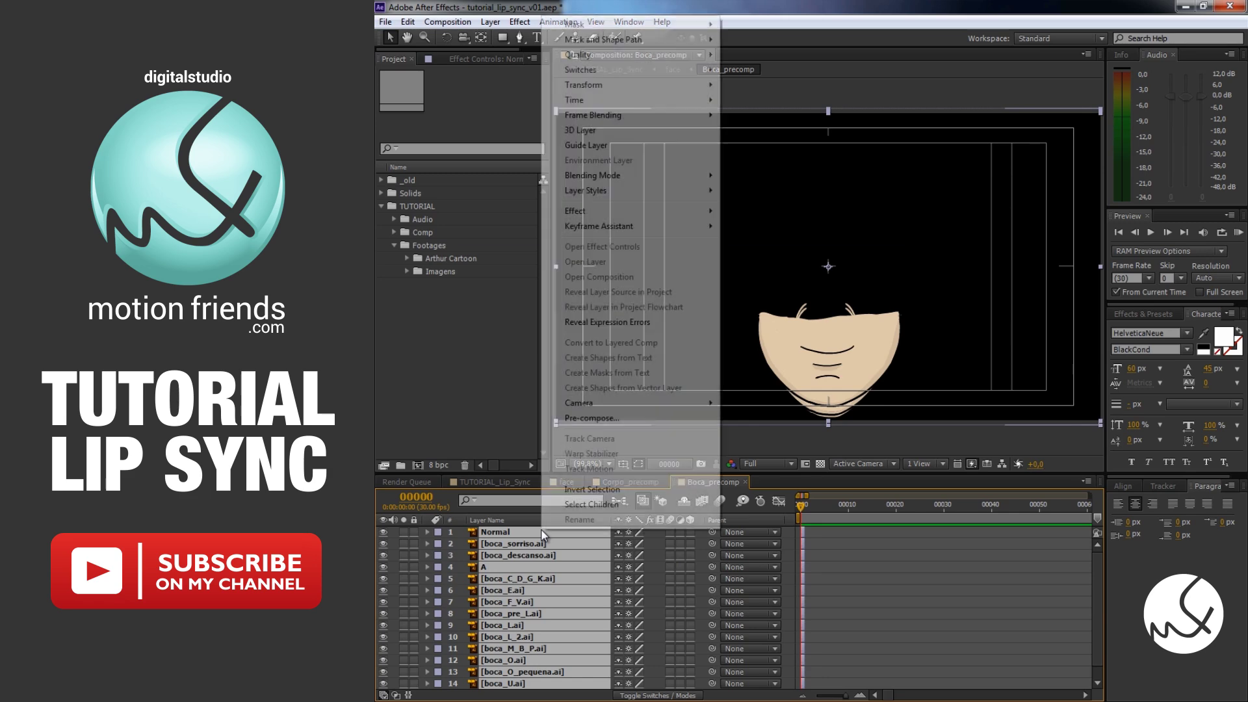
mouse_move(645, 229)
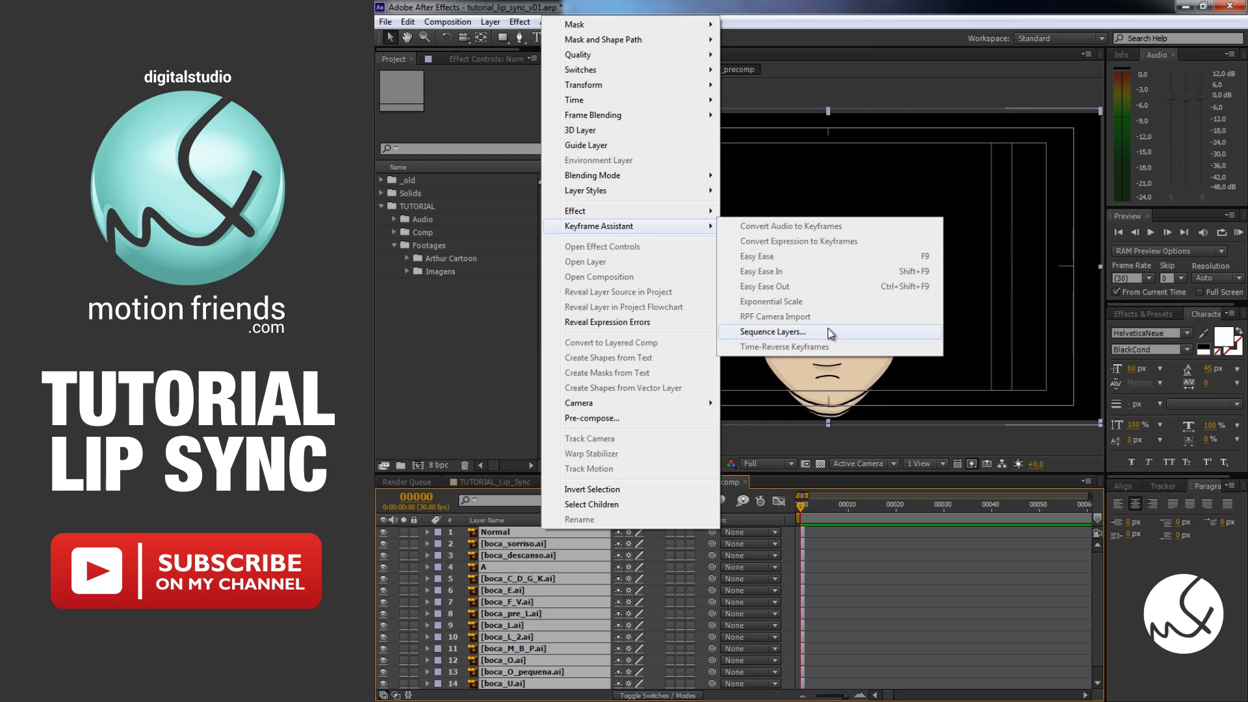
click(826, 332)
click(940, 537)
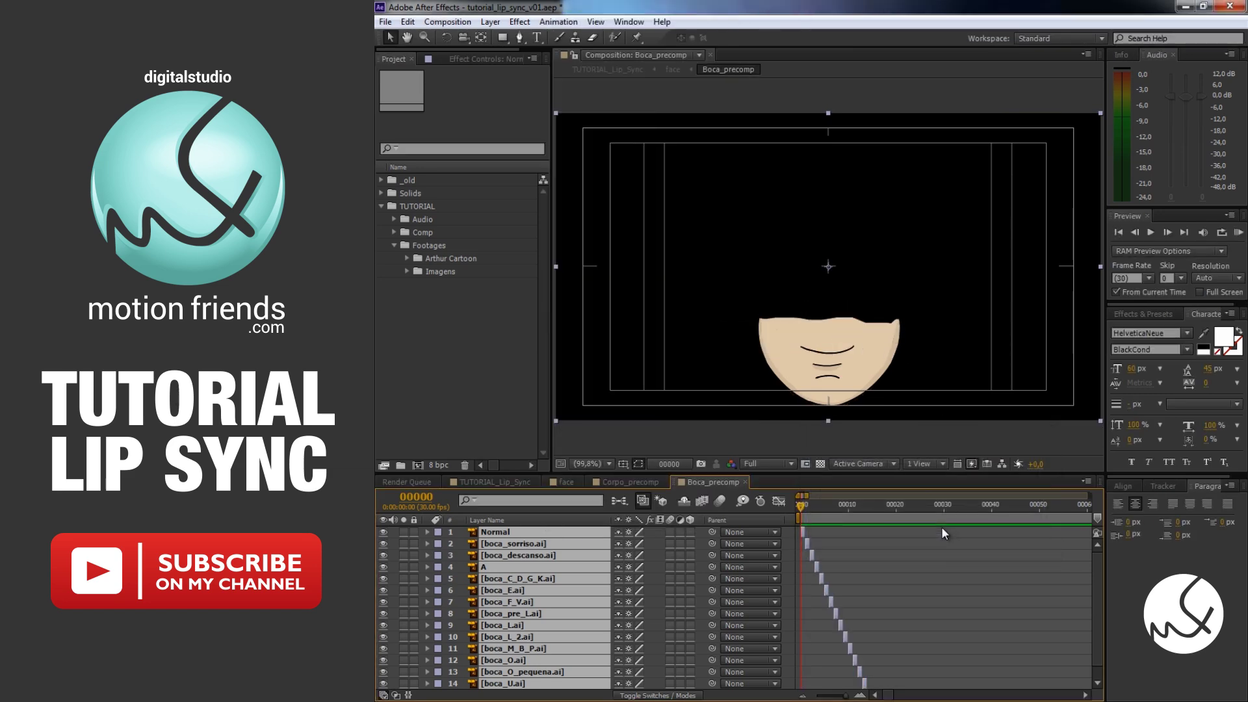
click(858, 546)
drag(802, 504, 875, 517)
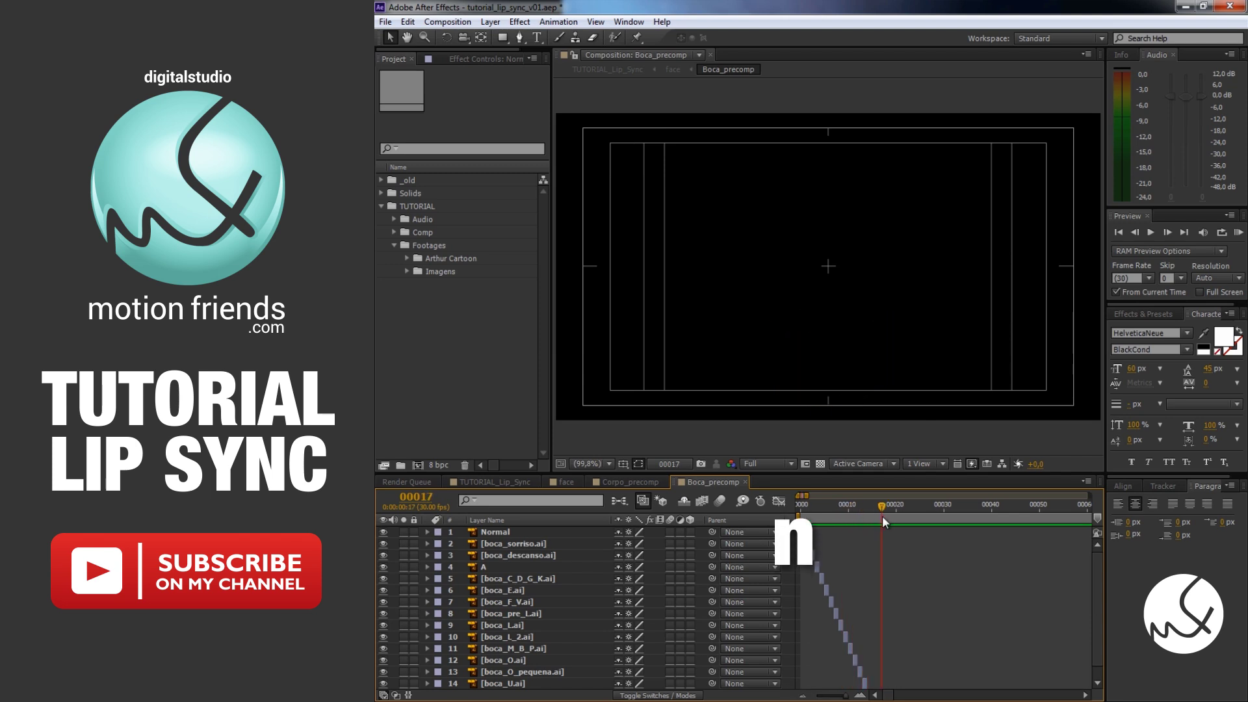
Step: Trim Boca_precomp to its work area and scrub back through the sequenced mouths
scroll(914, 611, down, 1)
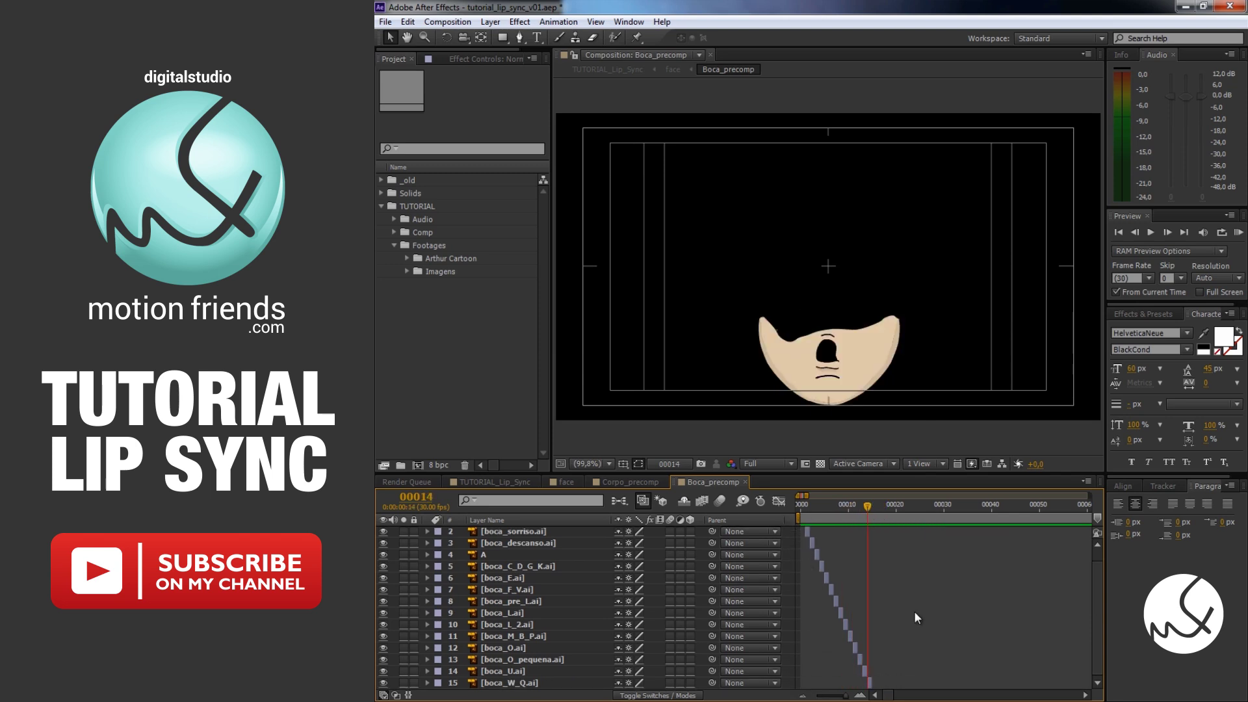
right_click(853, 517)
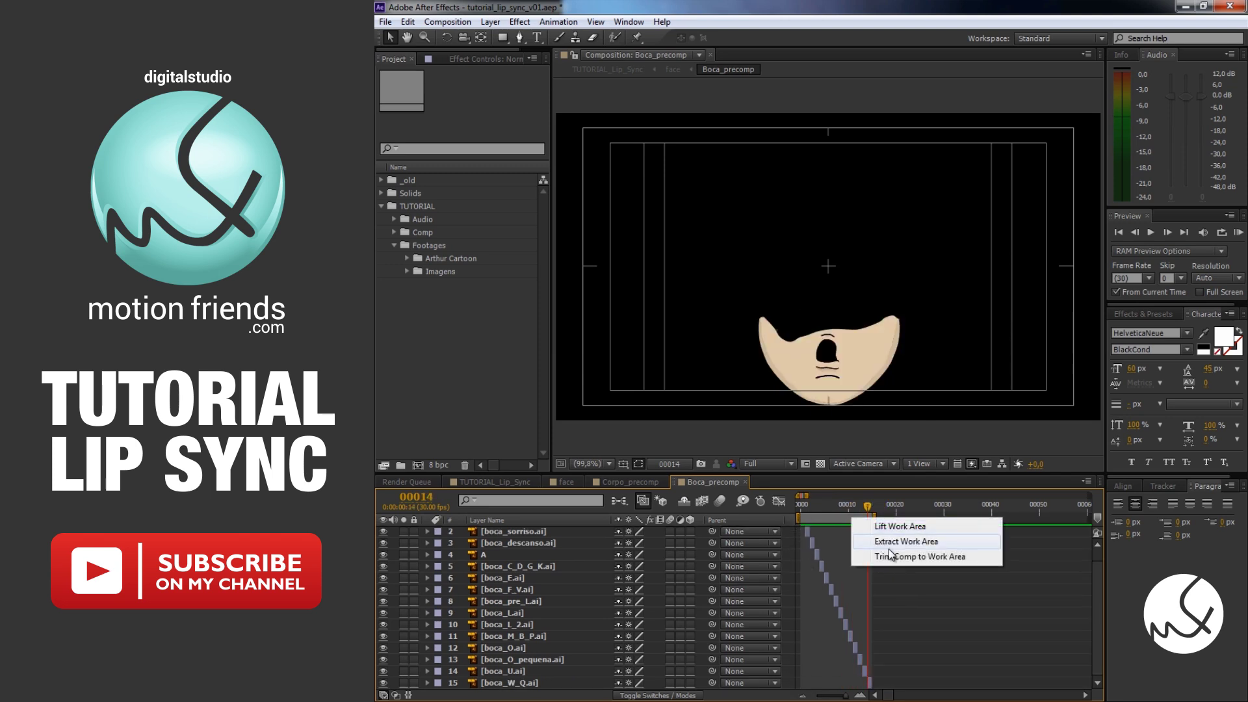
click(899, 558)
drag(1067, 503, 711, 508)
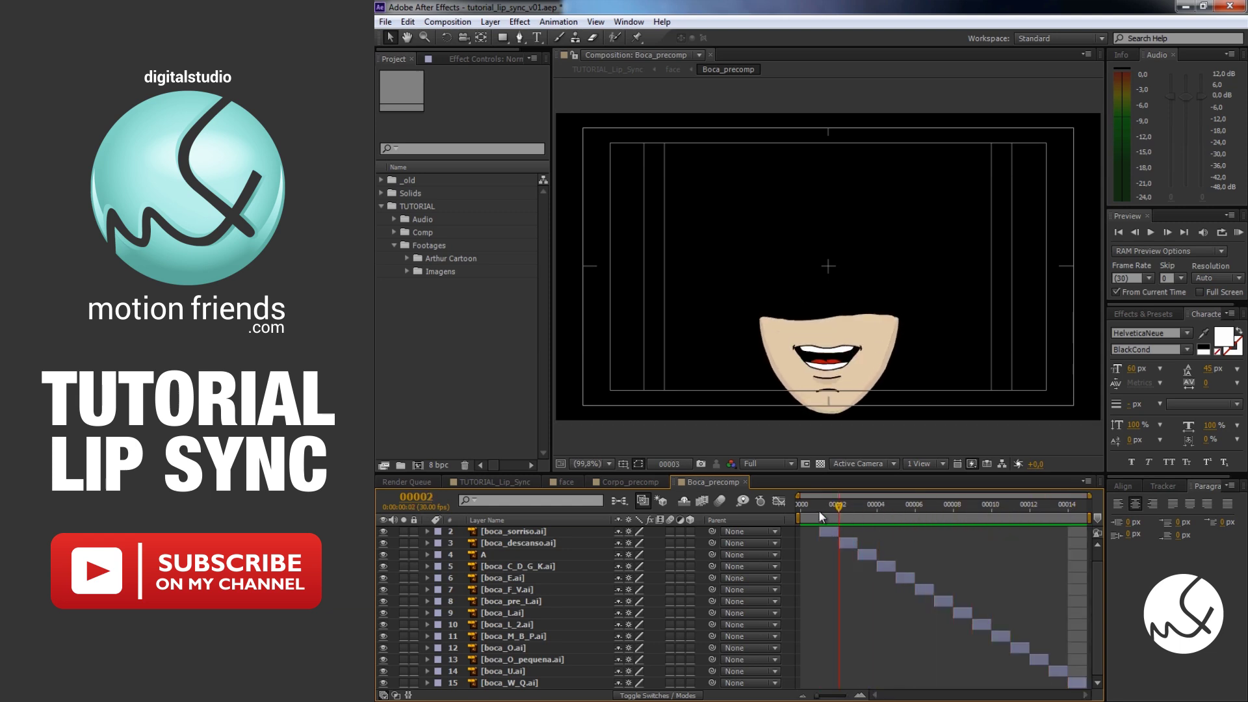
Step: Enable Time Remapping on the Boca_precomp layer inside the face composition
click(567, 482)
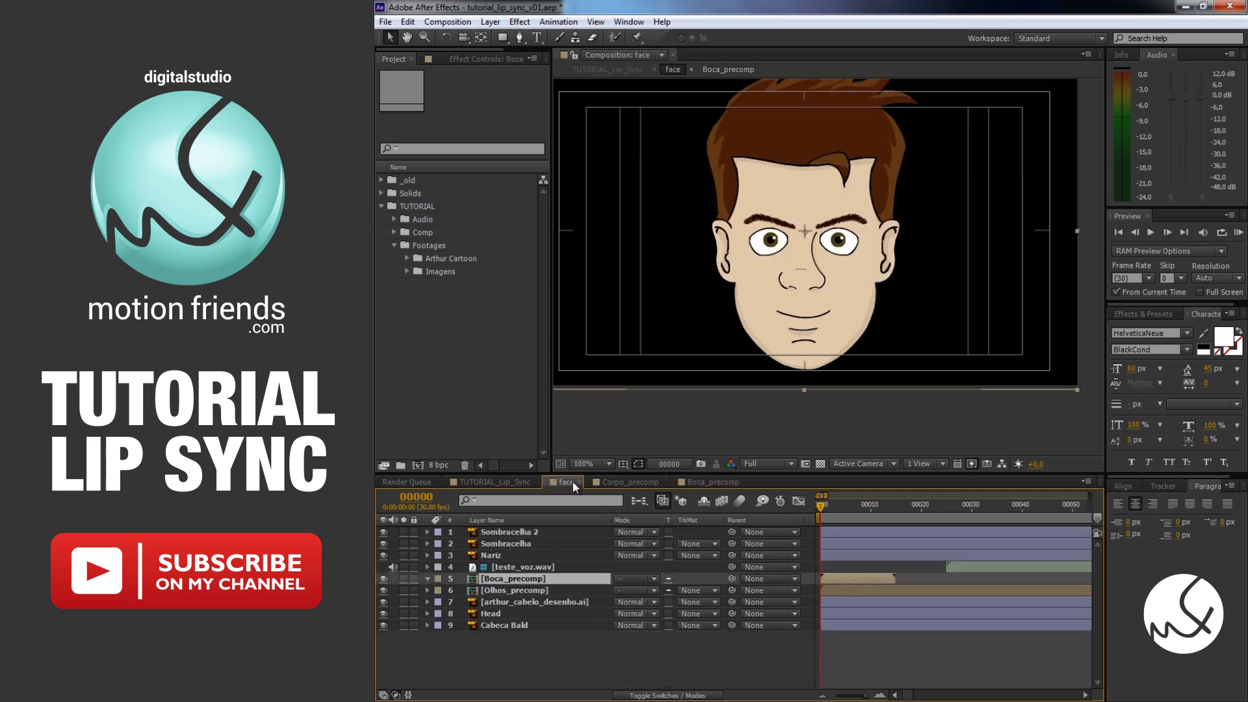
right_click(528, 577)
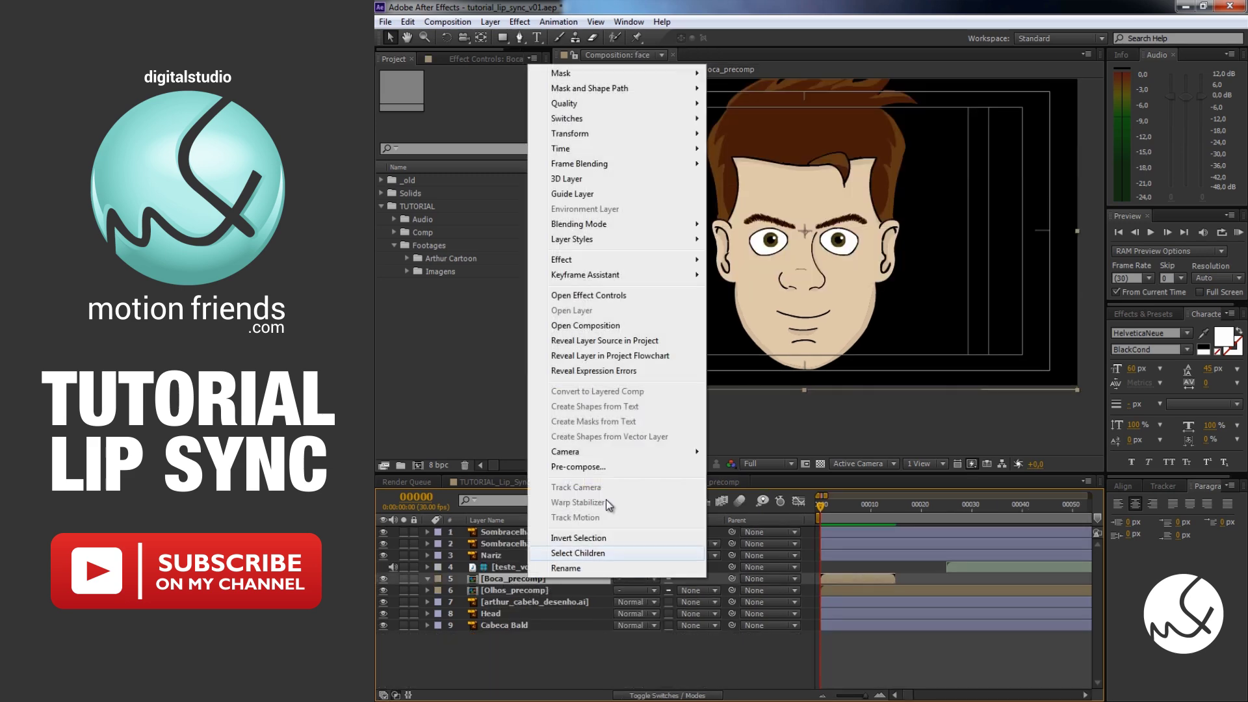
mouse_move(618, 146)
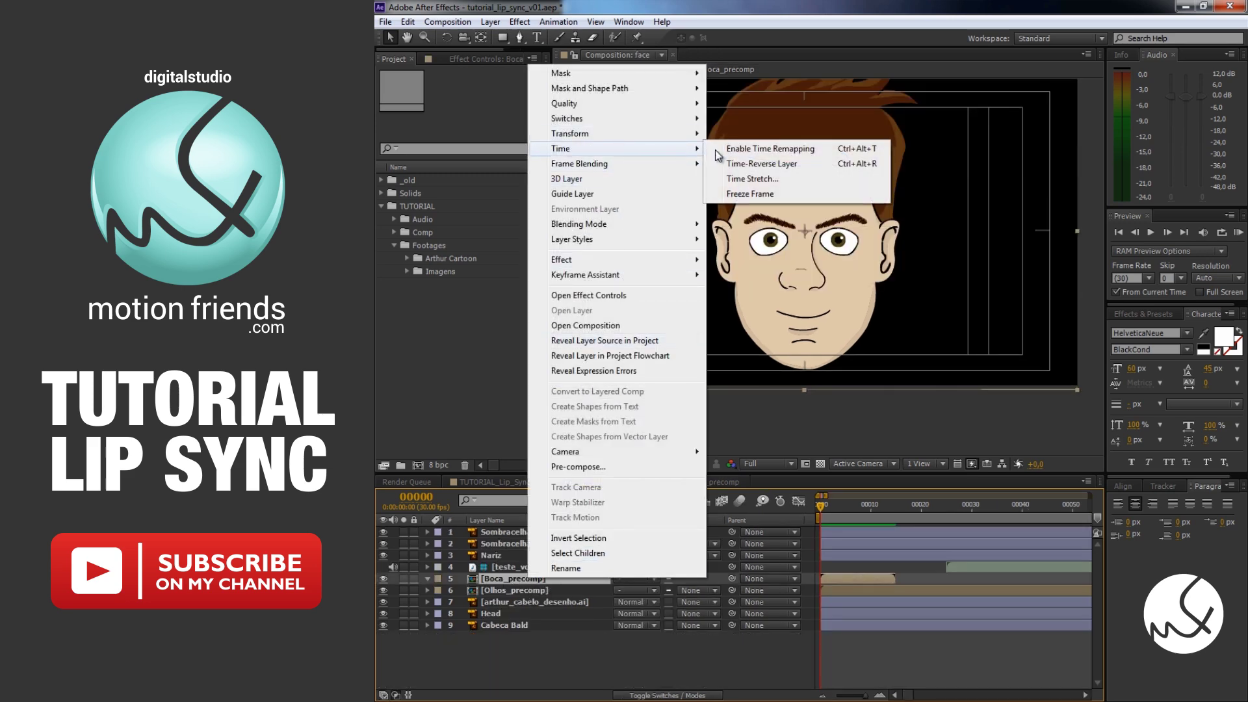
click(778, 150)
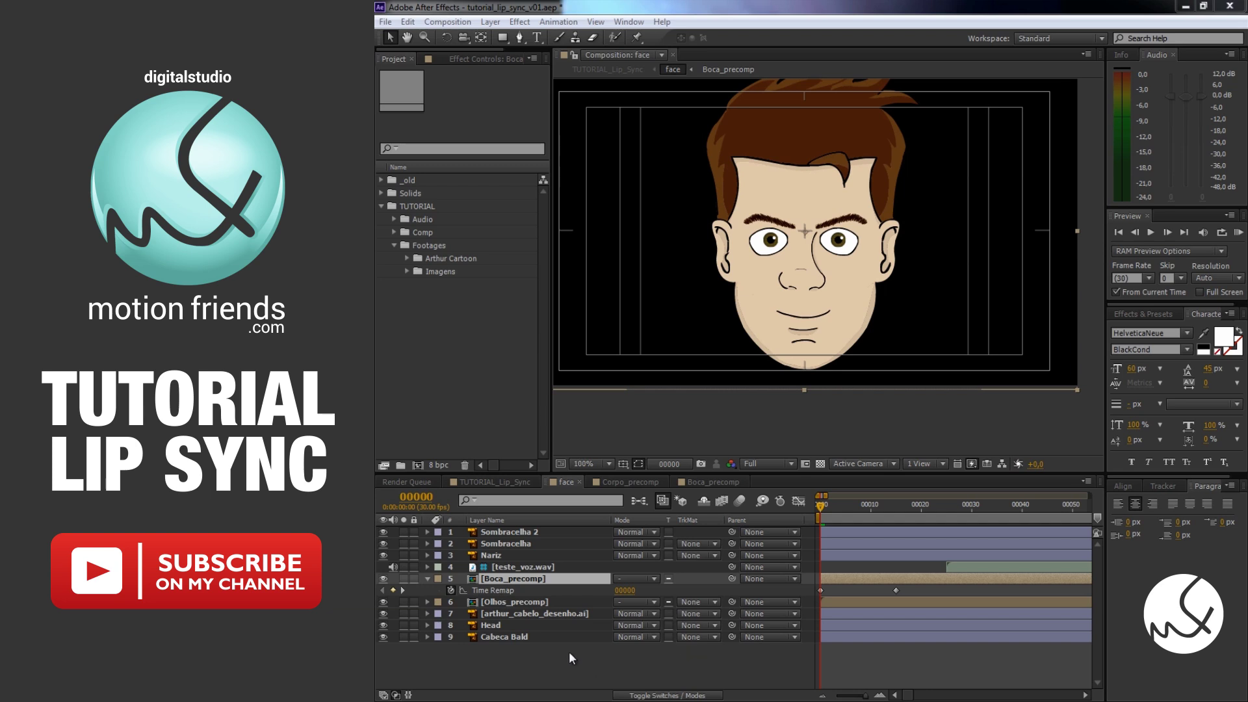
Step: Expand teste_voz.wav to show its waveform and preview the animation with the voice
click(454, 569)
click(427, 568)
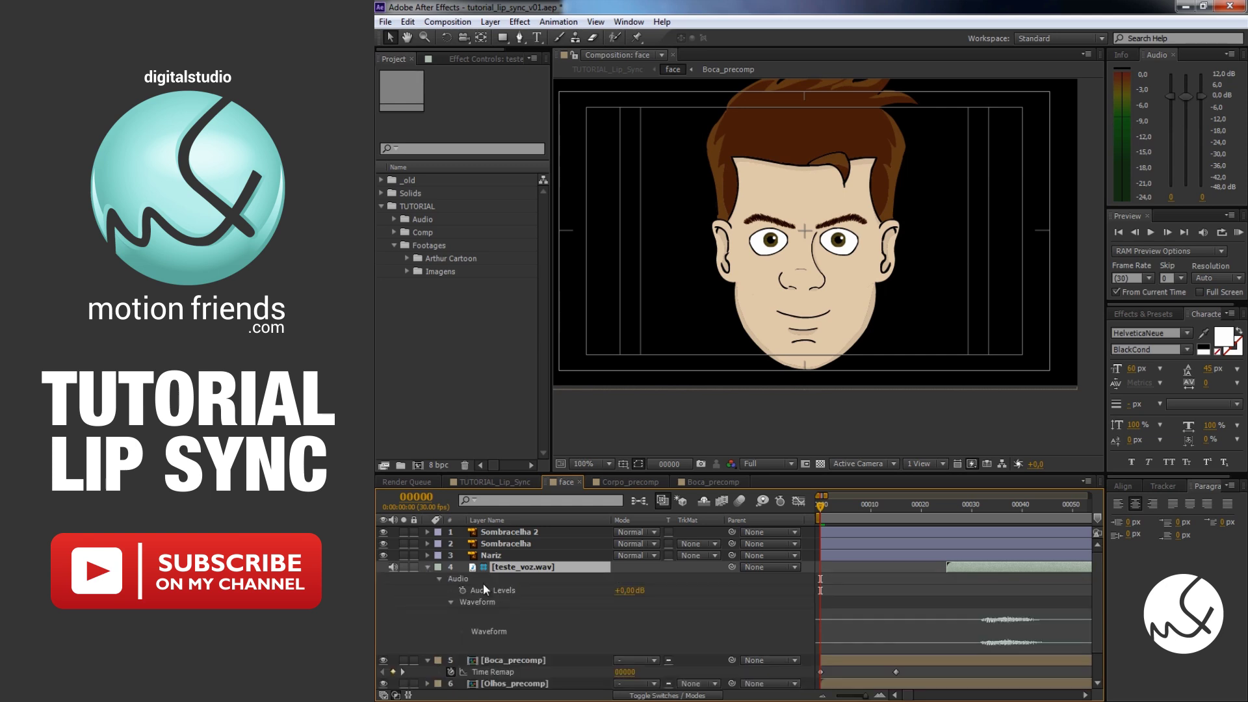
drag(947, 505, 931, 508)
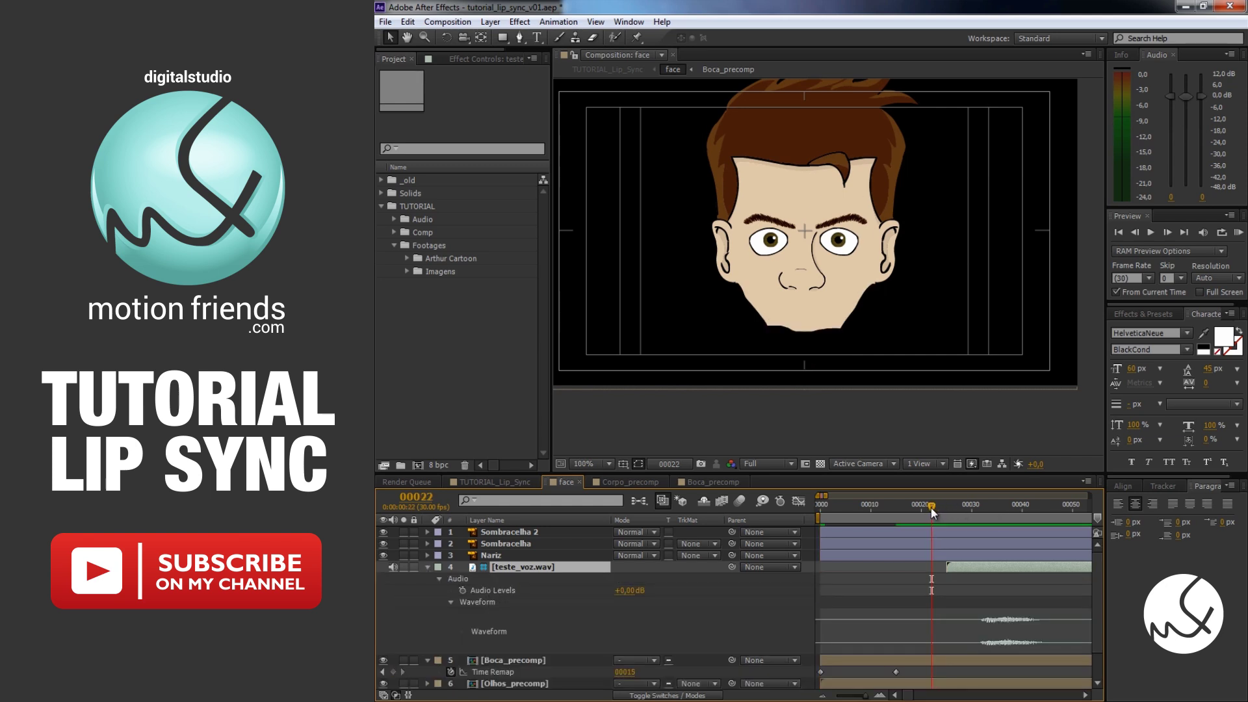
key(minus)
key(minus)
key(minus)
key(KP_0)
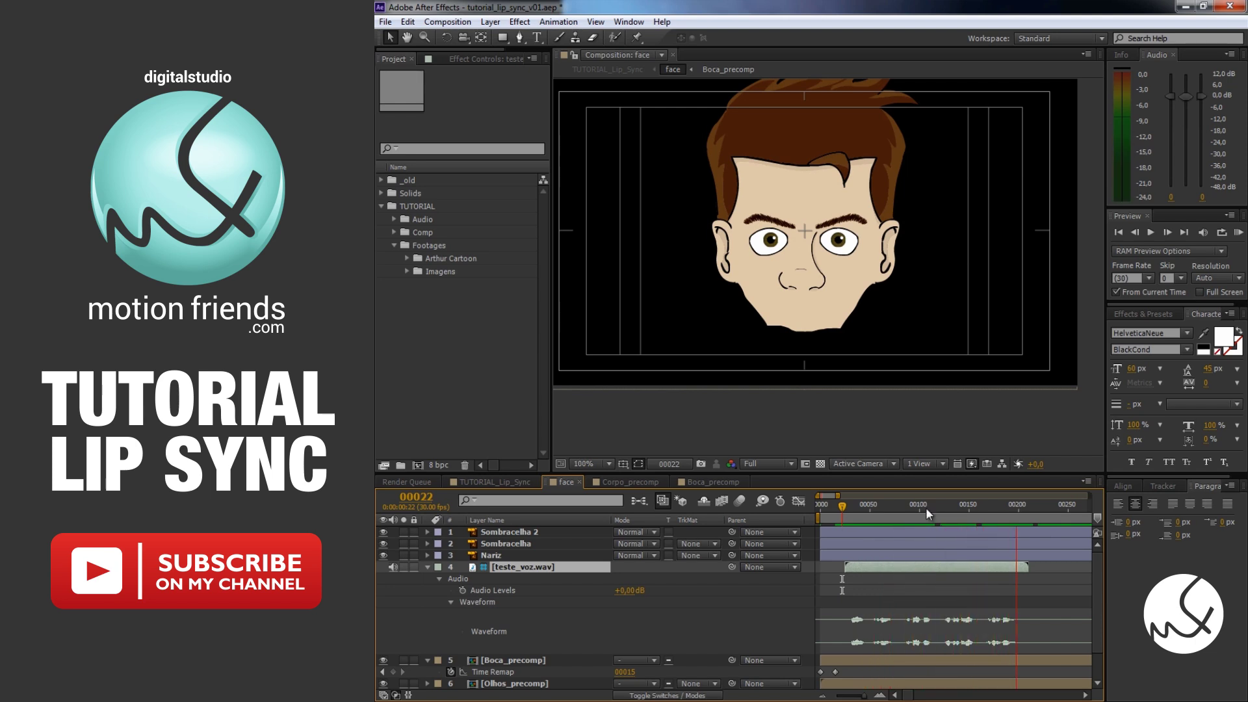
click(845, 505)
click(822, 513)
Step: Adjust Boca_precomp's Time Remap keyframes and key an open mouth value of 12 at frame 32
click(833, 674)
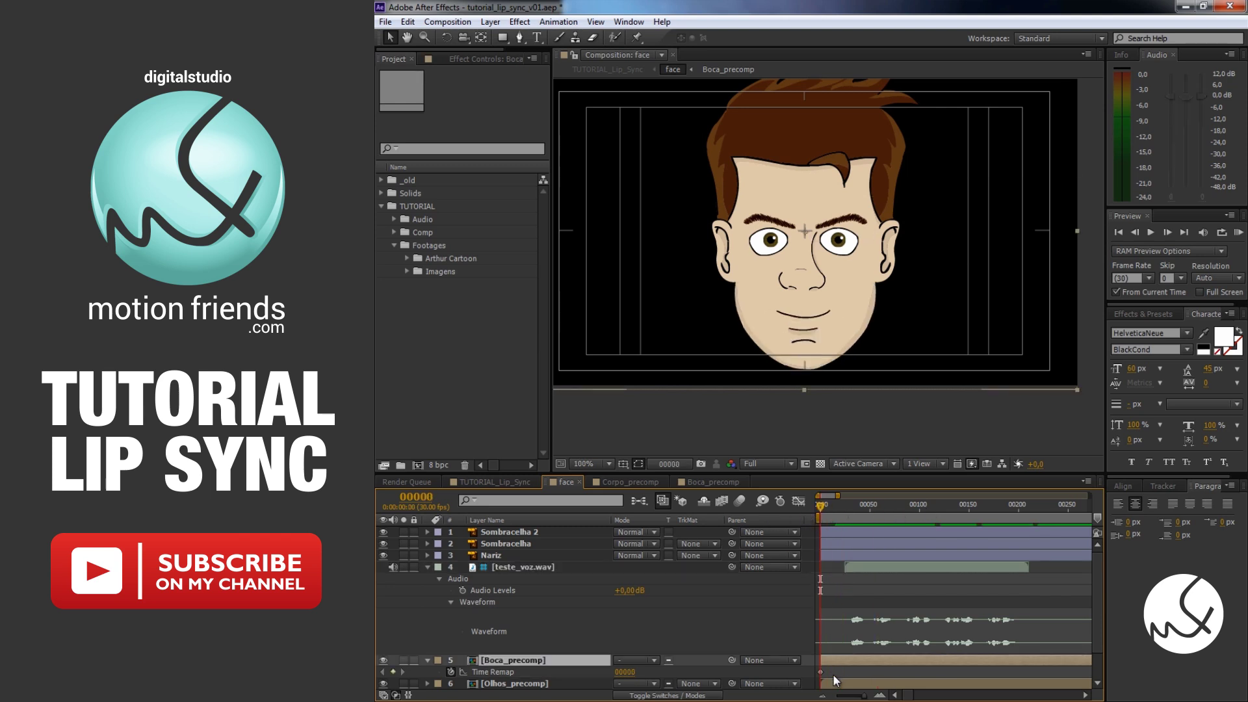
right_click(833, 674)
click(865, 602)
click(845, 506)
scroll(848, 511, up, 4)
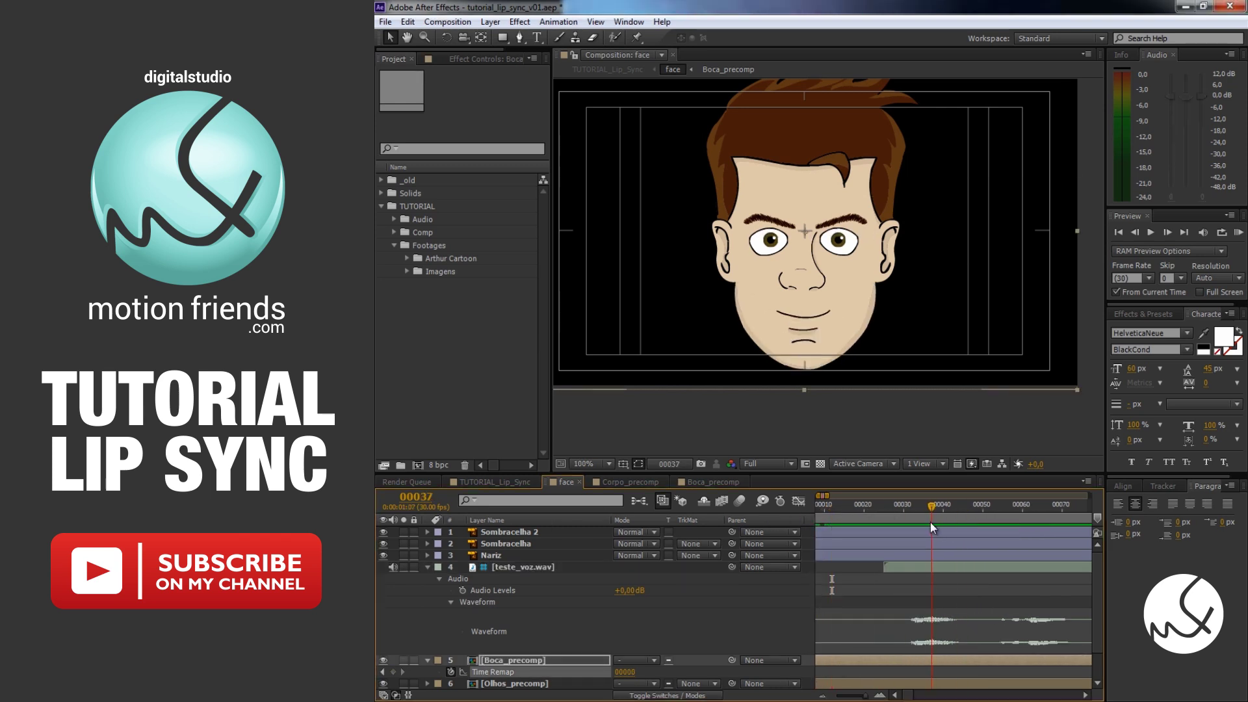
key(alt+shift+t)
click(912, 506)
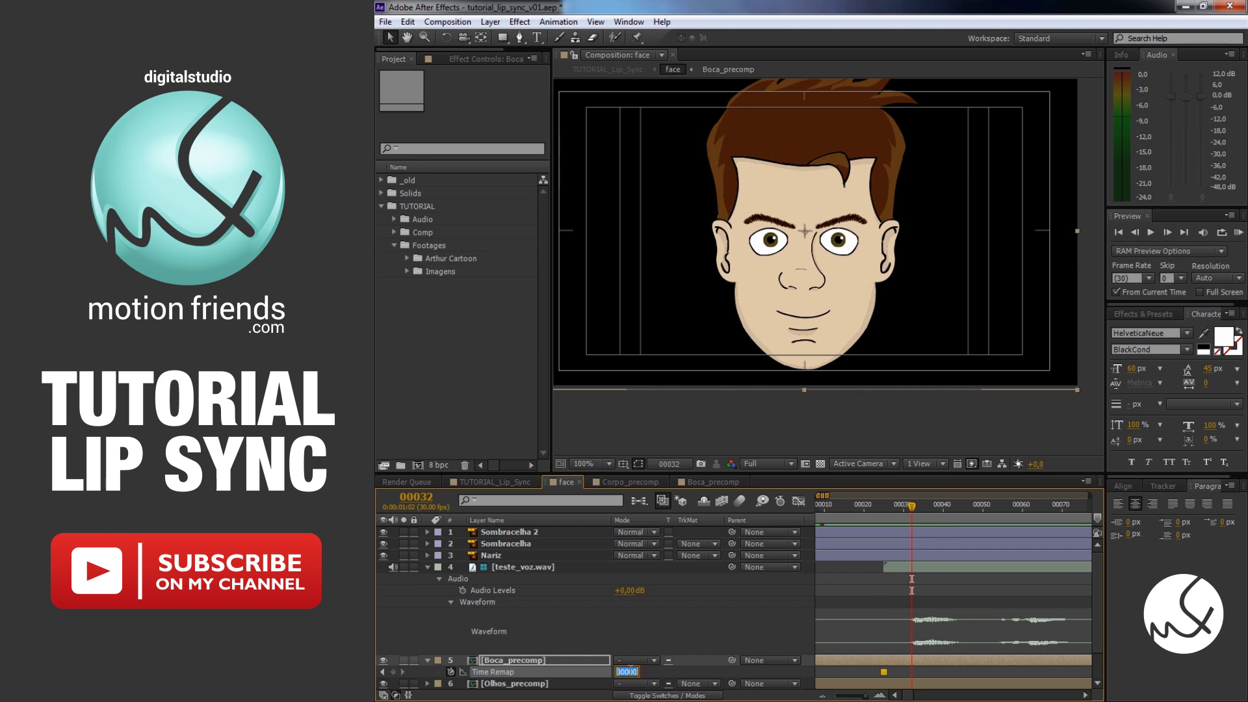
mouse_move(621, 672)
mouse_down()
mouse_move(633, 672)
mouse_move(614, 672)
mouse_up()
Step: Key Time Remap for a smile at frame 36, 2 at frame 42 and 14 at frame 54
click(924, 506)
click(951, 505)
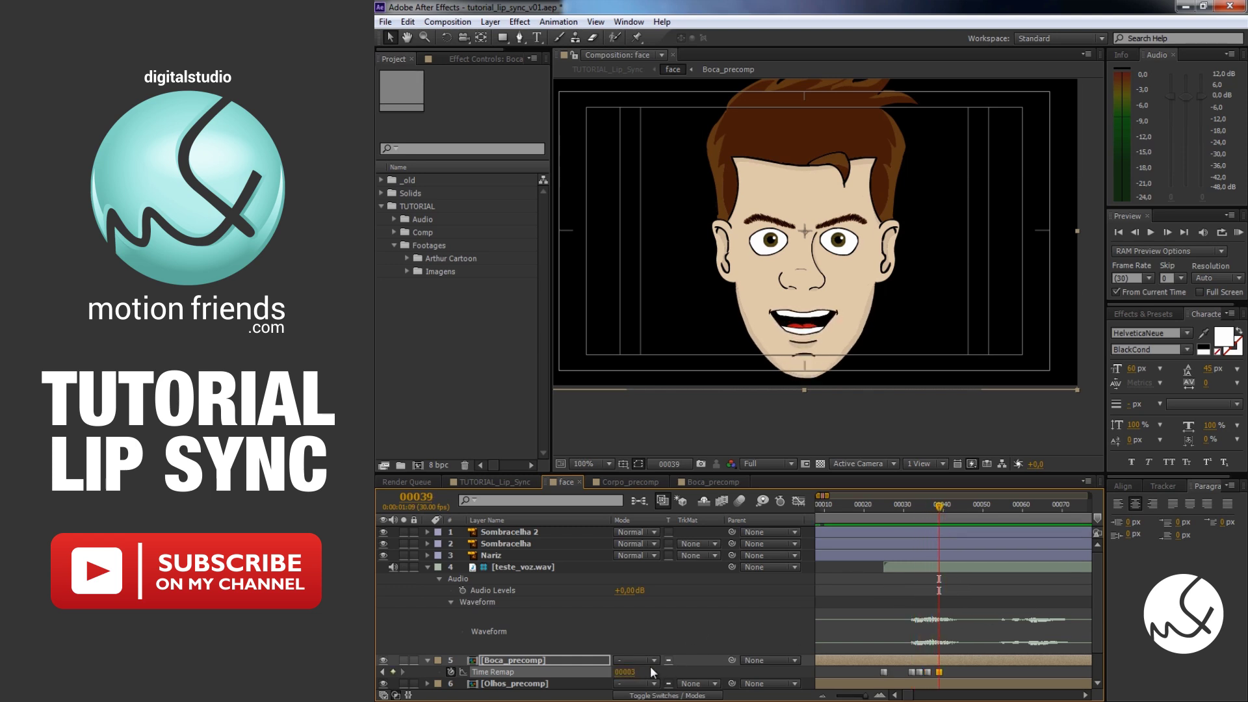
click(627, 673)
text(2)
key(Return)
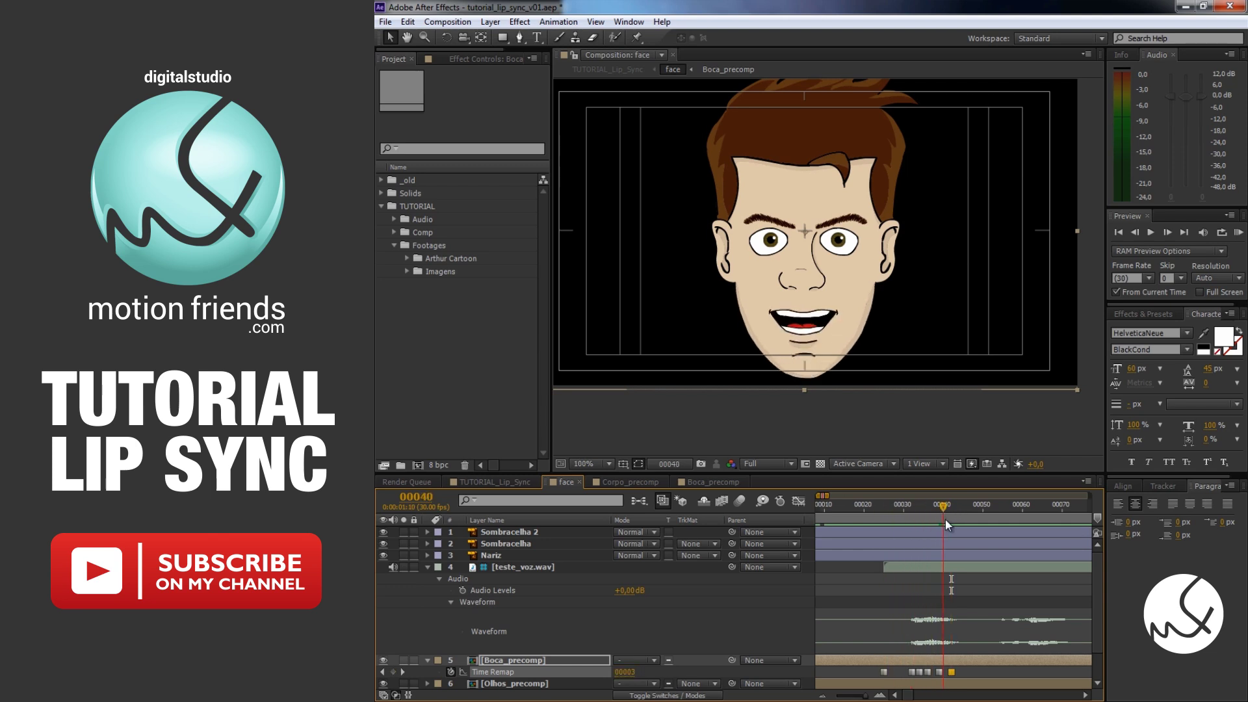
click(955, 505)
click(999, 506)
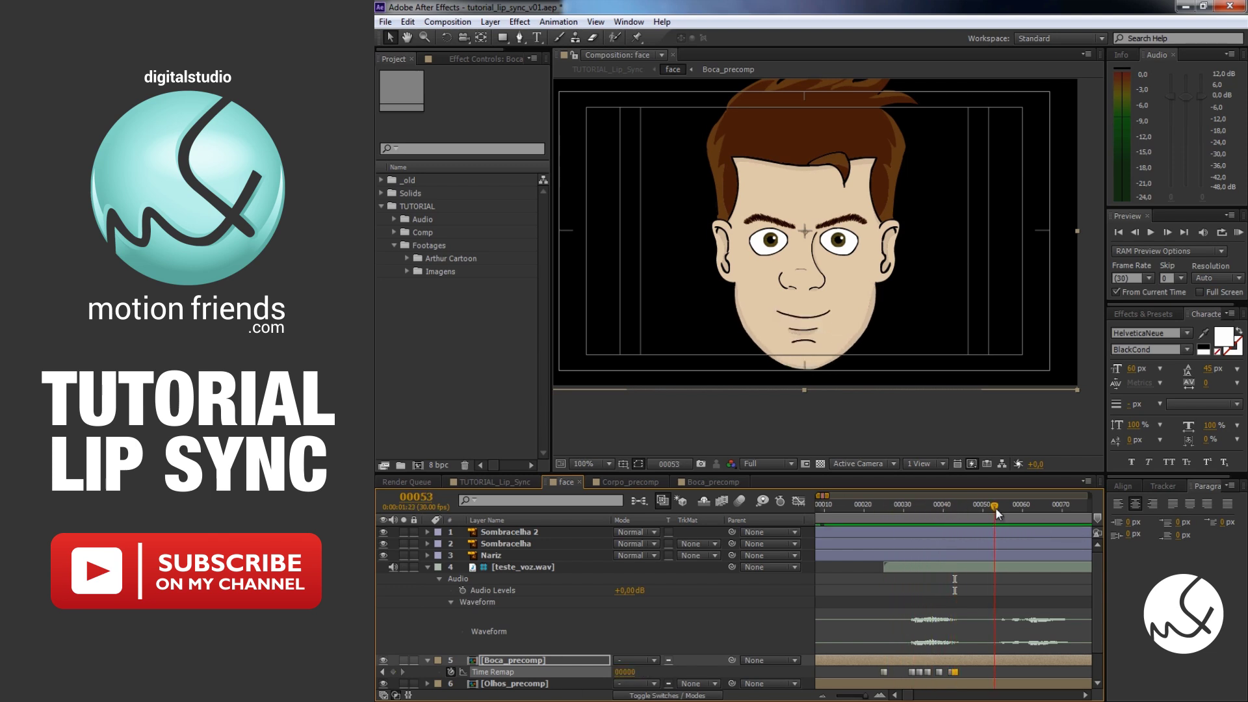
drag(624, 672, 644, 670)
Step: Set Time Remap to 2 at frames 59 and 62
click(1018, 505)
click(627, 672)
text(2)
key(Return)
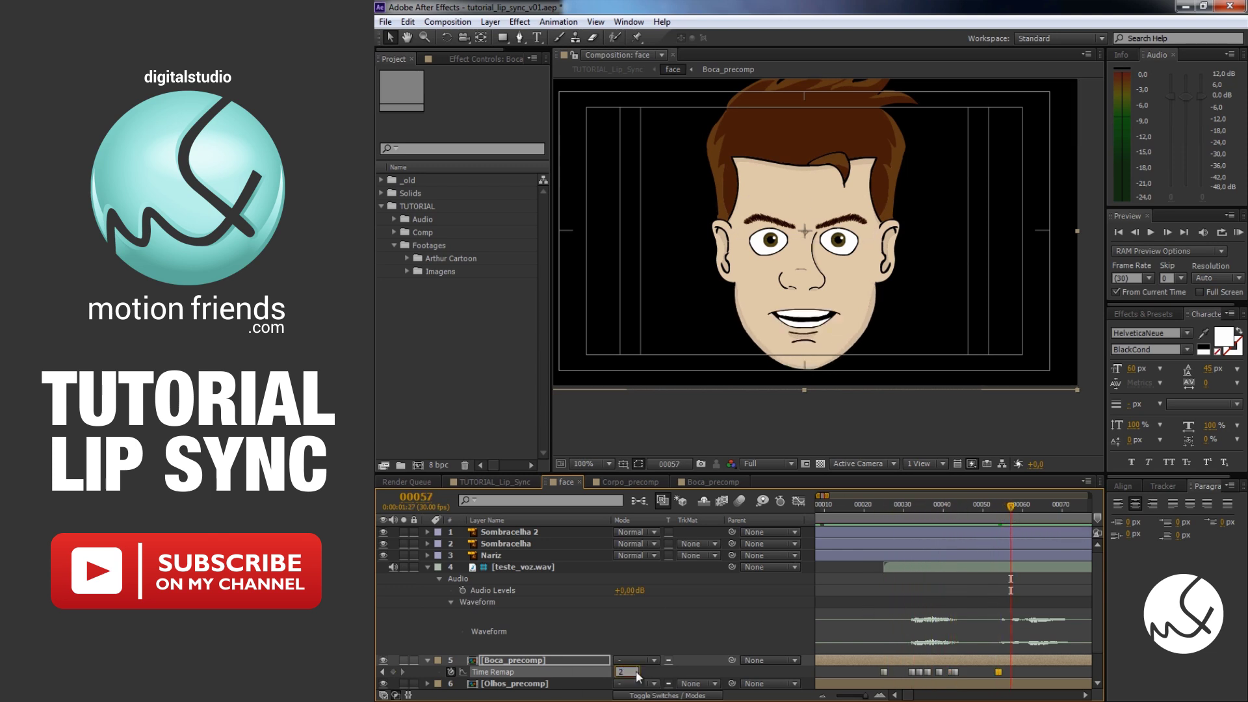
click(627, 673)
click(1030, 506)
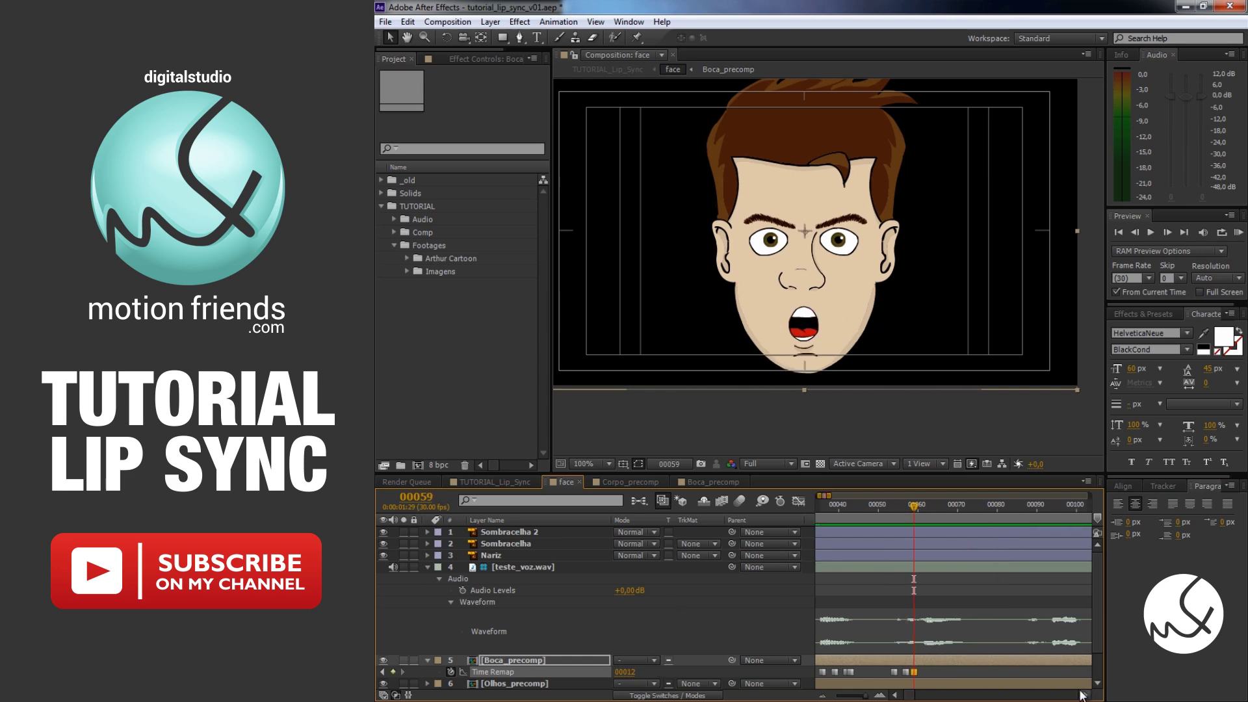
click(628, 673)
text(2)
key(Return)
Step: Check the mouth shapes in Boca_precomp, then key Time Remap 5 at frame 65
click(928, 504)
double_click(648, 663)
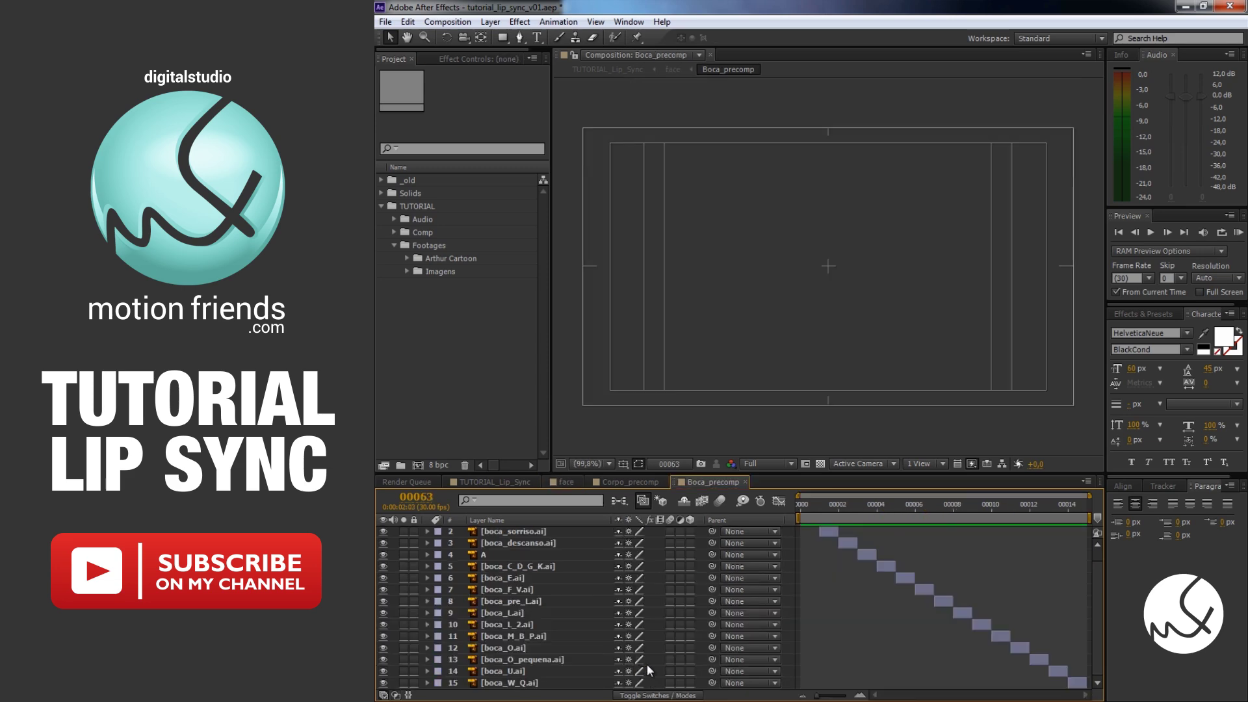
click(567, 482)
click(930, 507)
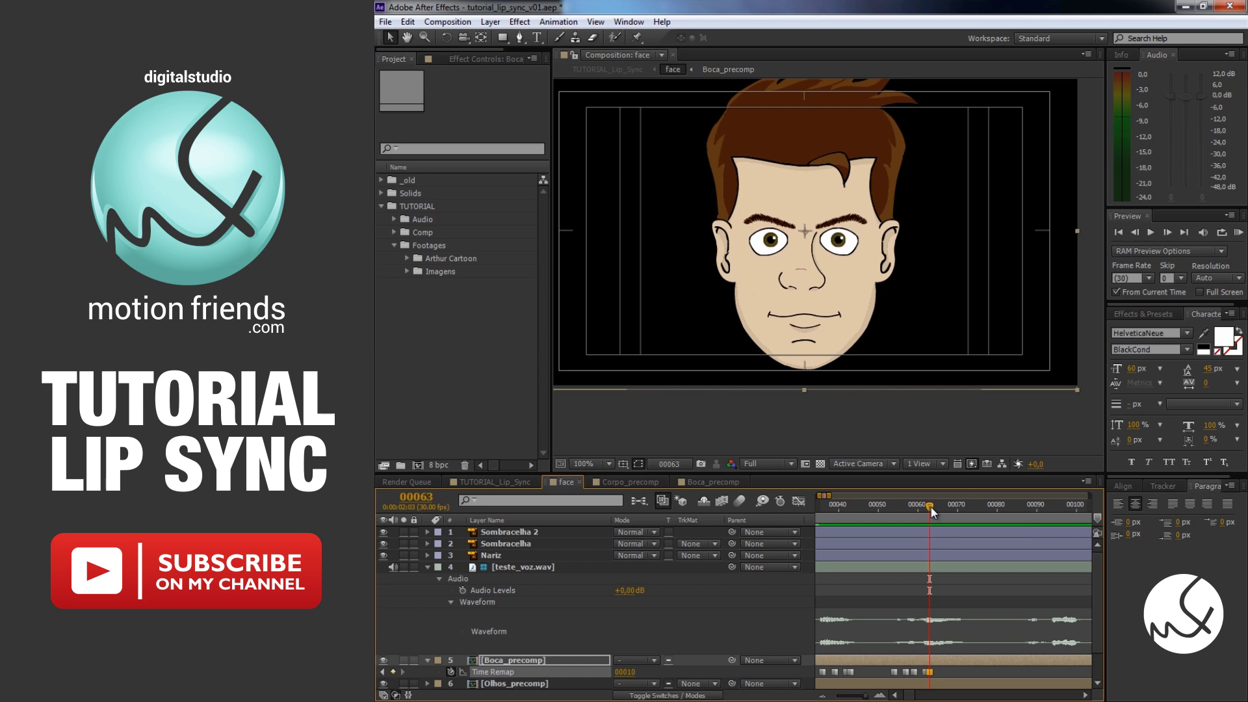
click(627, 673)
text(5)
key(Return)
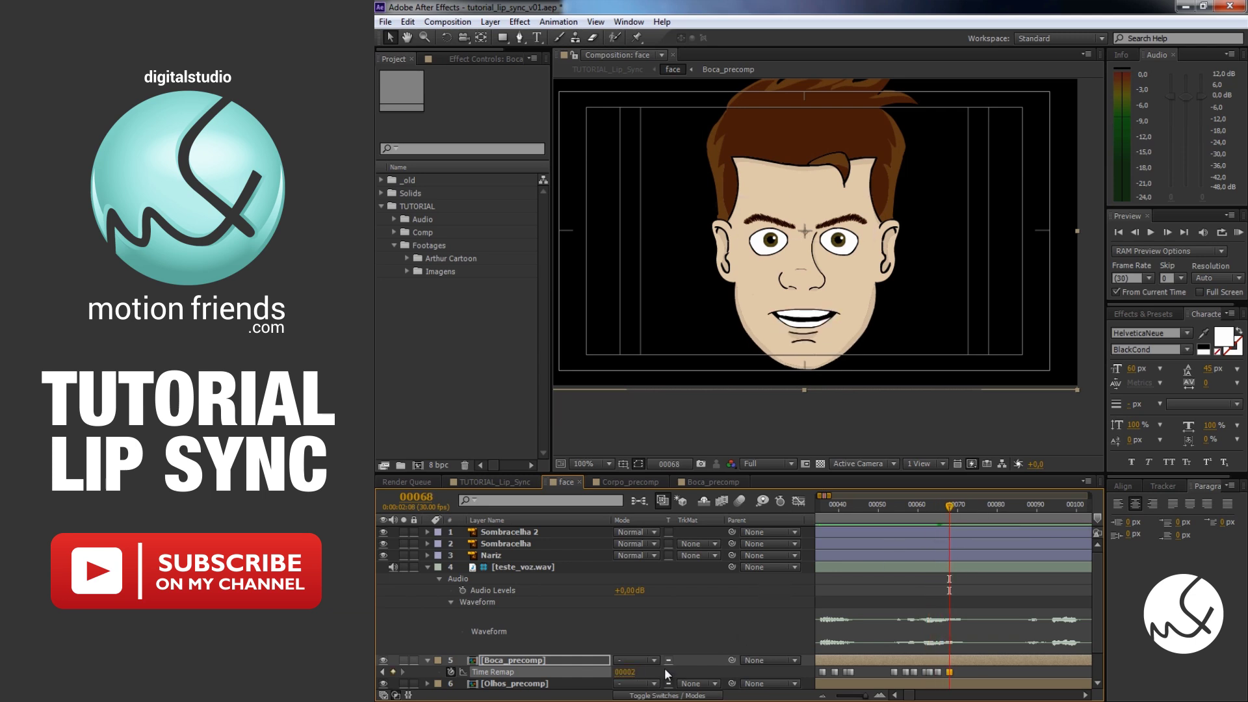
key(minus)
click(874, 509)
Step: Preview the face comp from frame 0 and scrub frames 30–73 to check the mouth shapes
drag(874, 509, 785, 509)
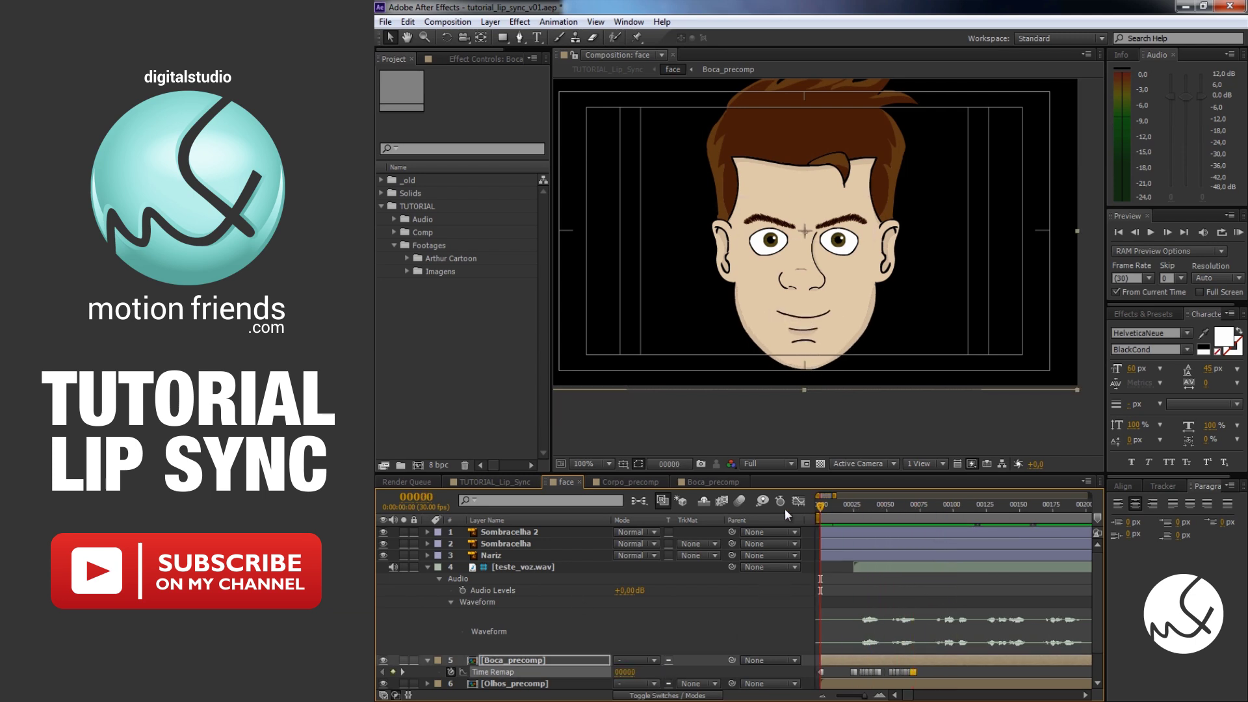
key(apostrophe)
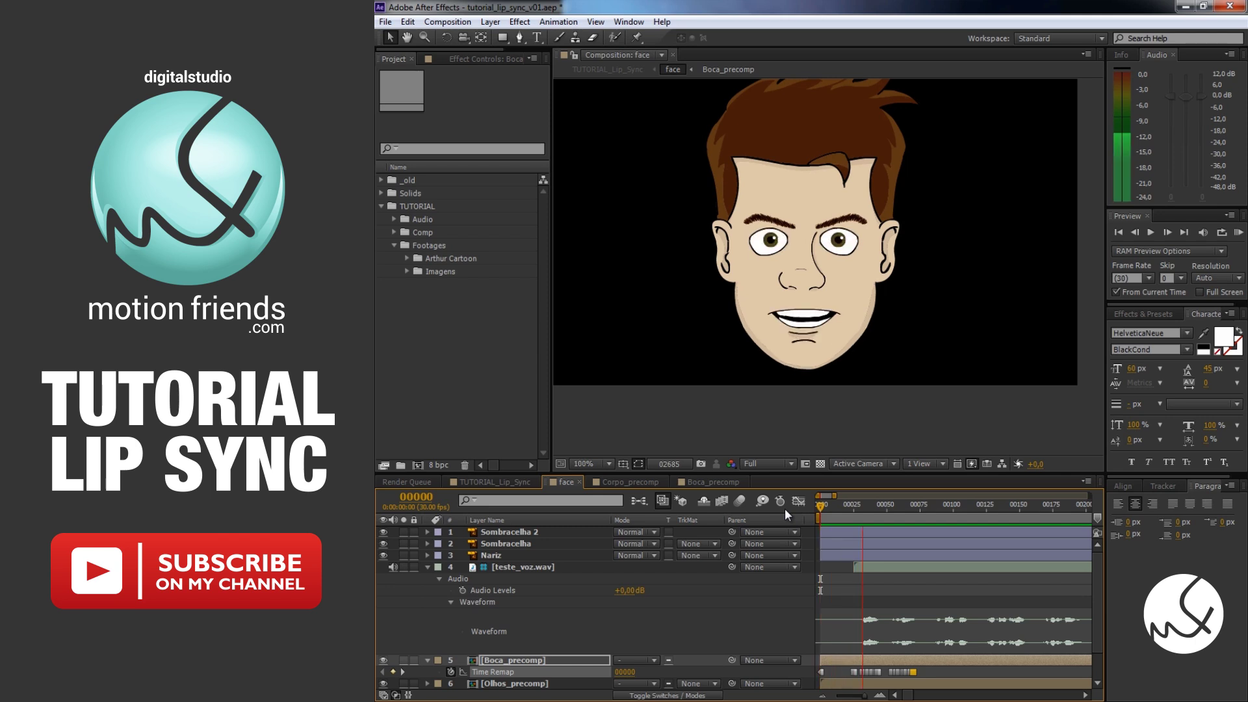
key(space)
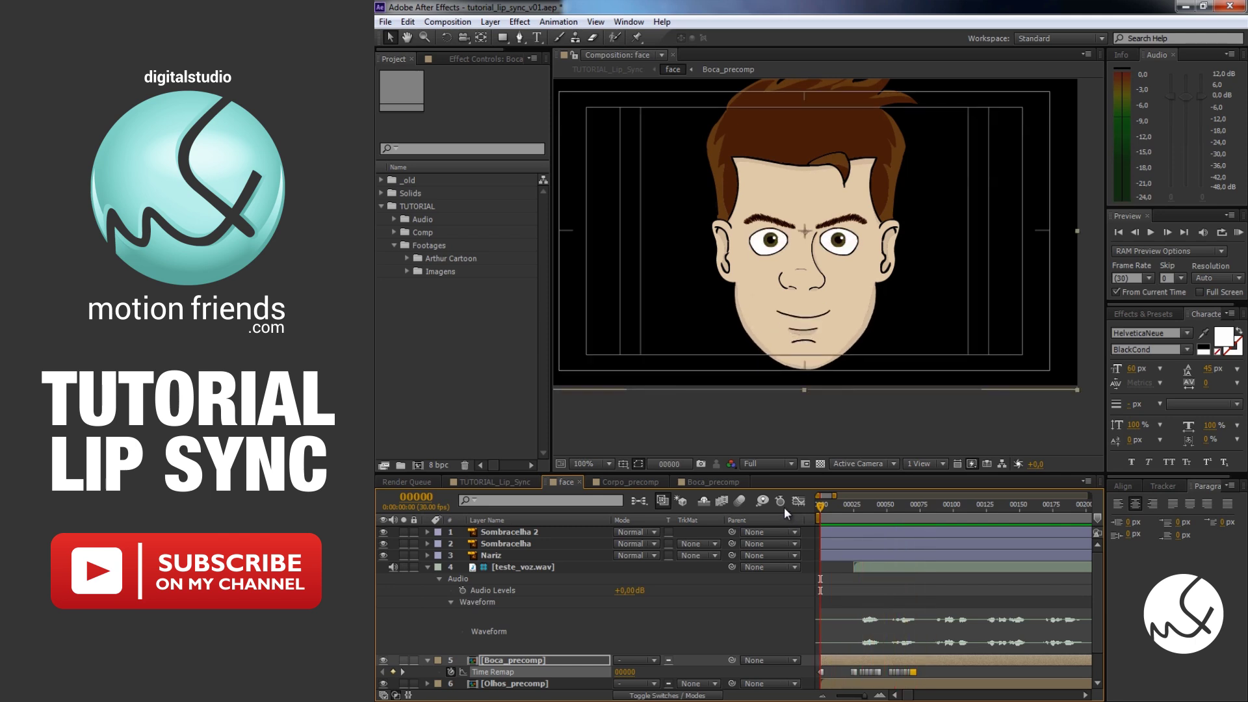
drag(861, 516, 918, 518)
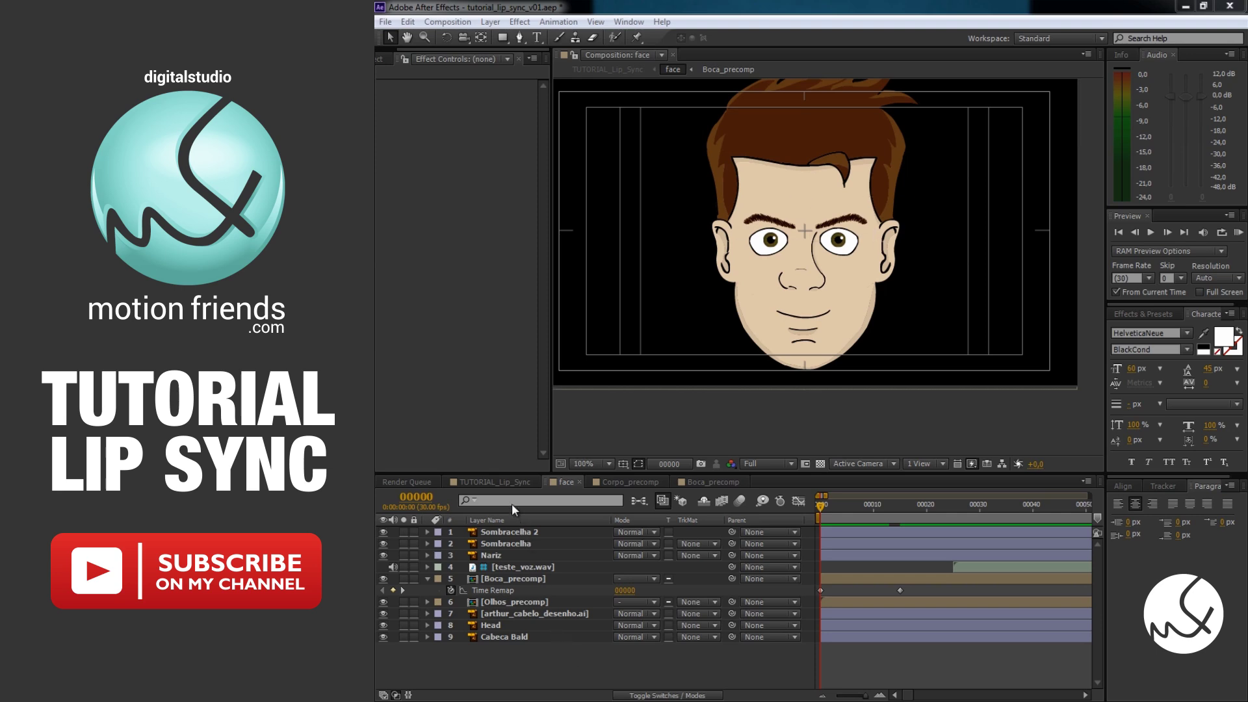
Step: Add a Slider Control to MASTER CONTROL in TUTORIAL_Lip_Sync and name it LIP SYNC
click(512, 484)
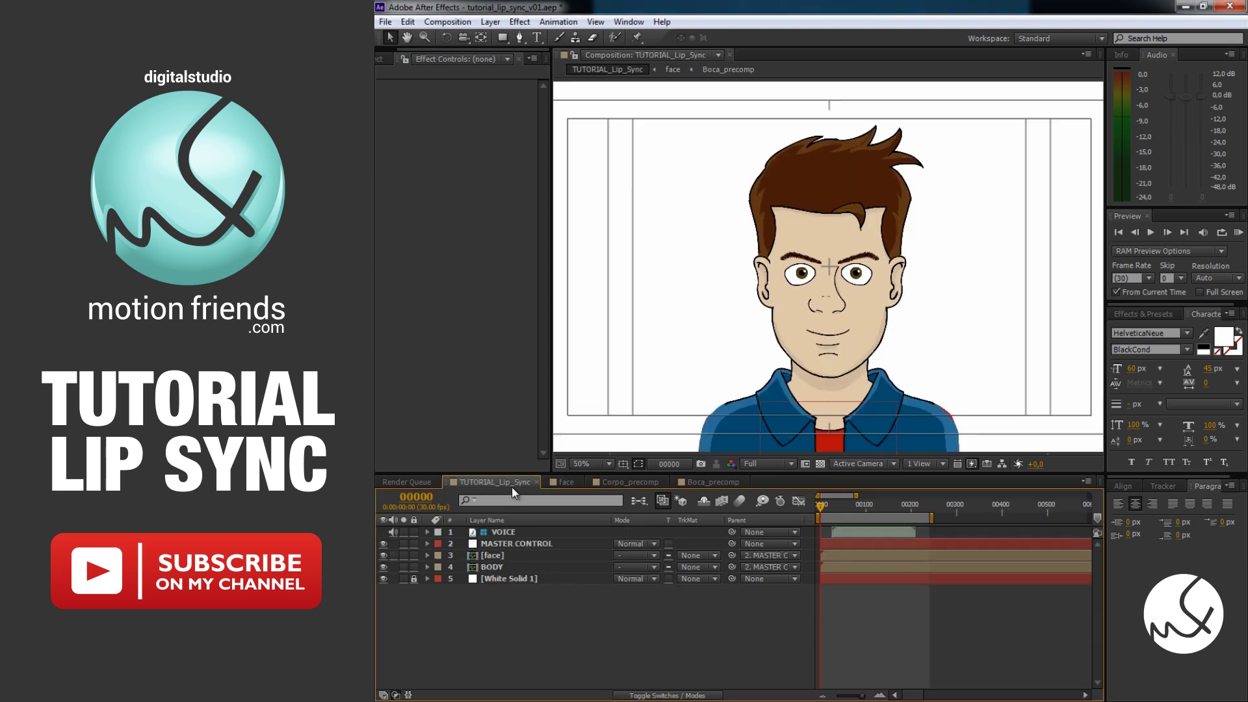
click(545, 545)
right_click(459, 241)
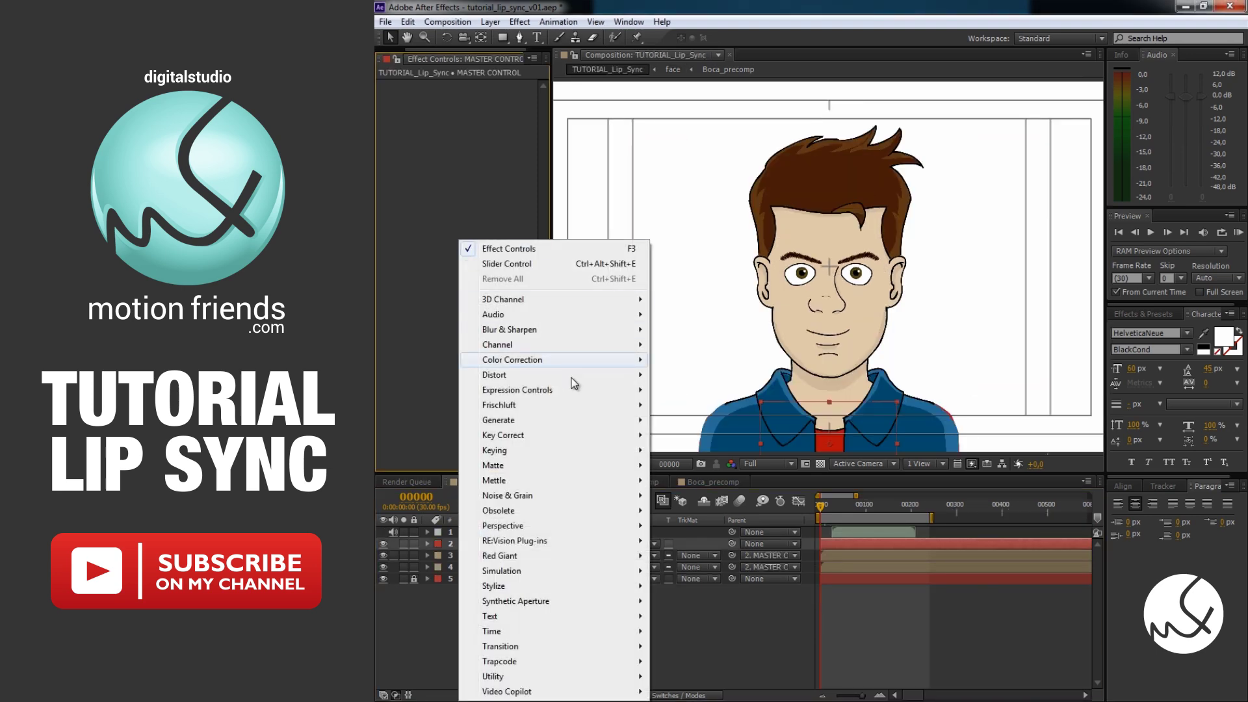
mouse_move(574, 389)
click(694, 480)
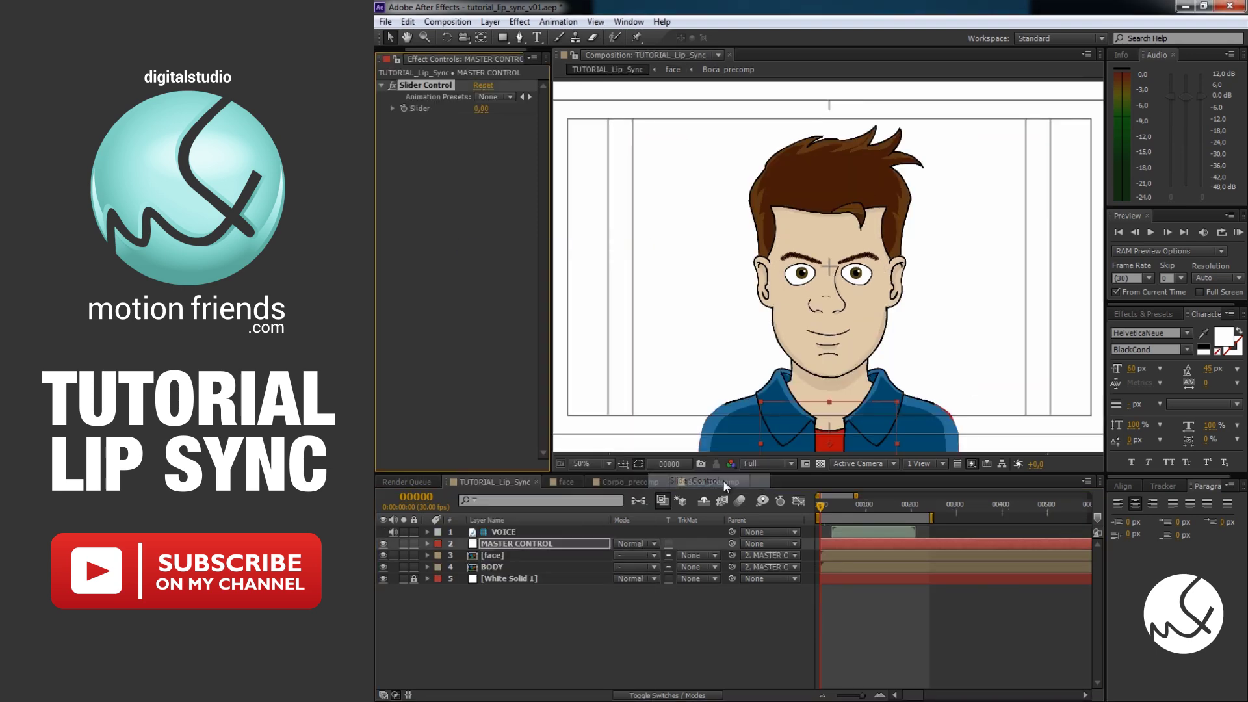
text(LIP SYNC)
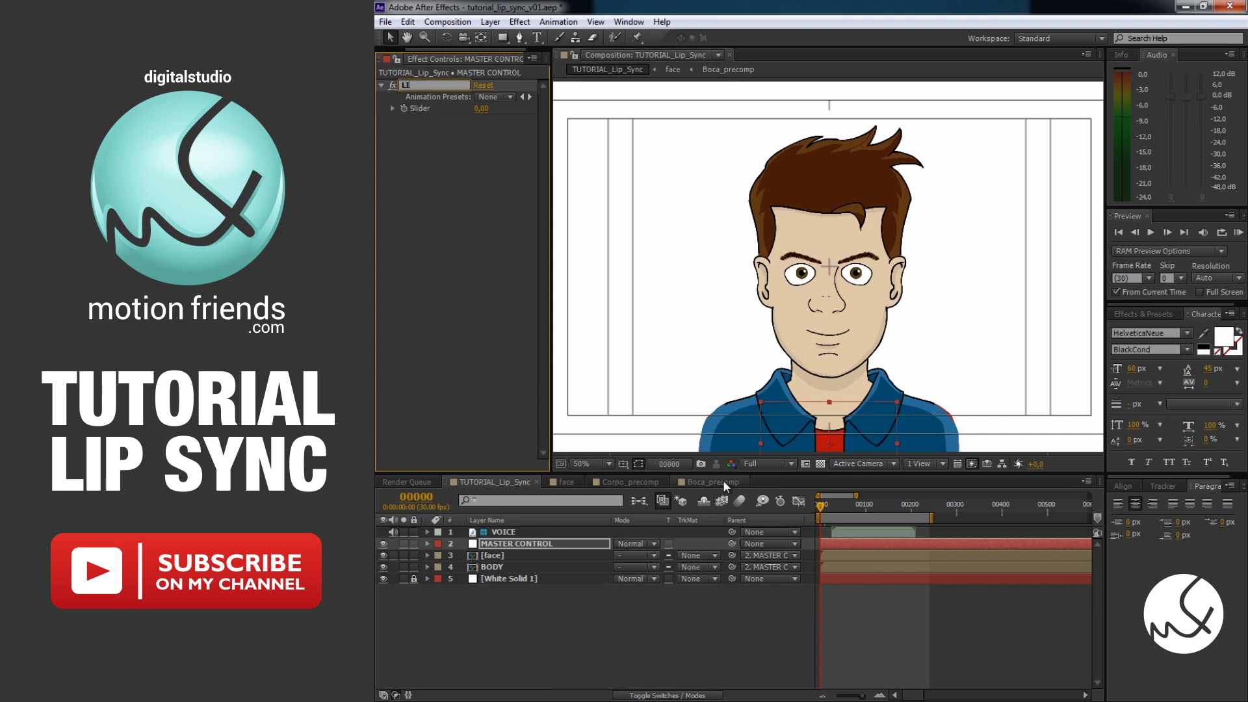
key(Return)
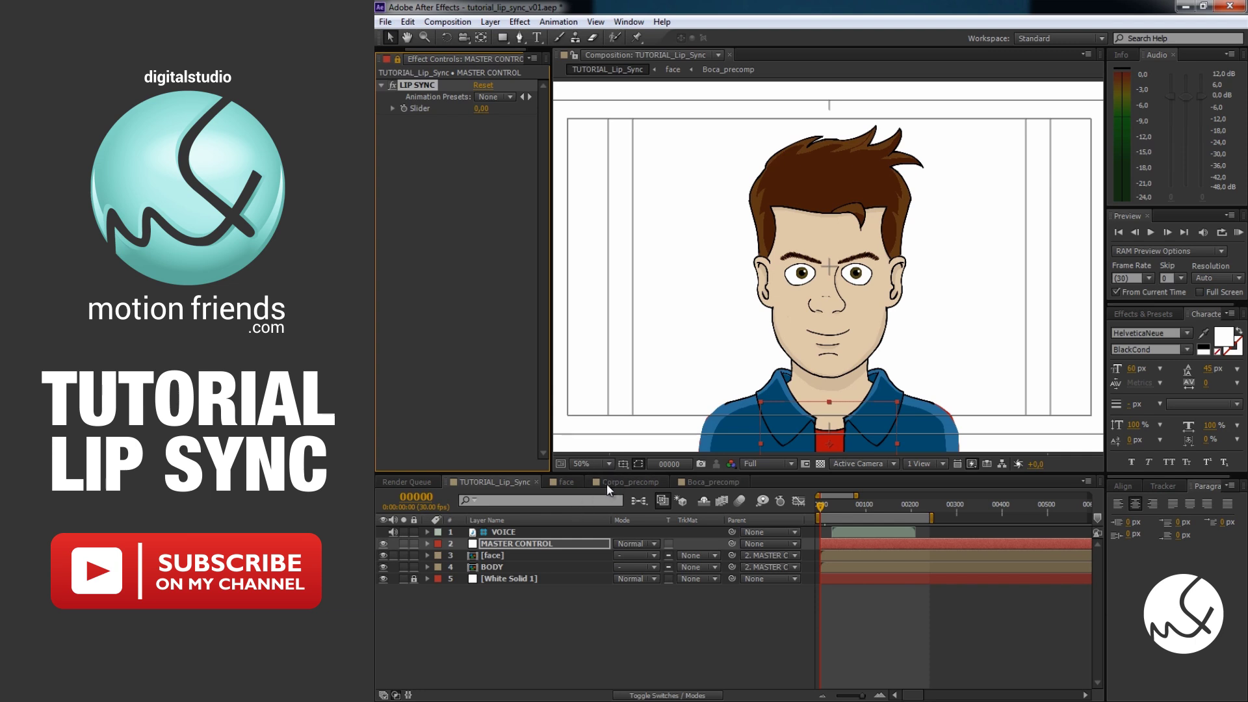
click(567, 482)
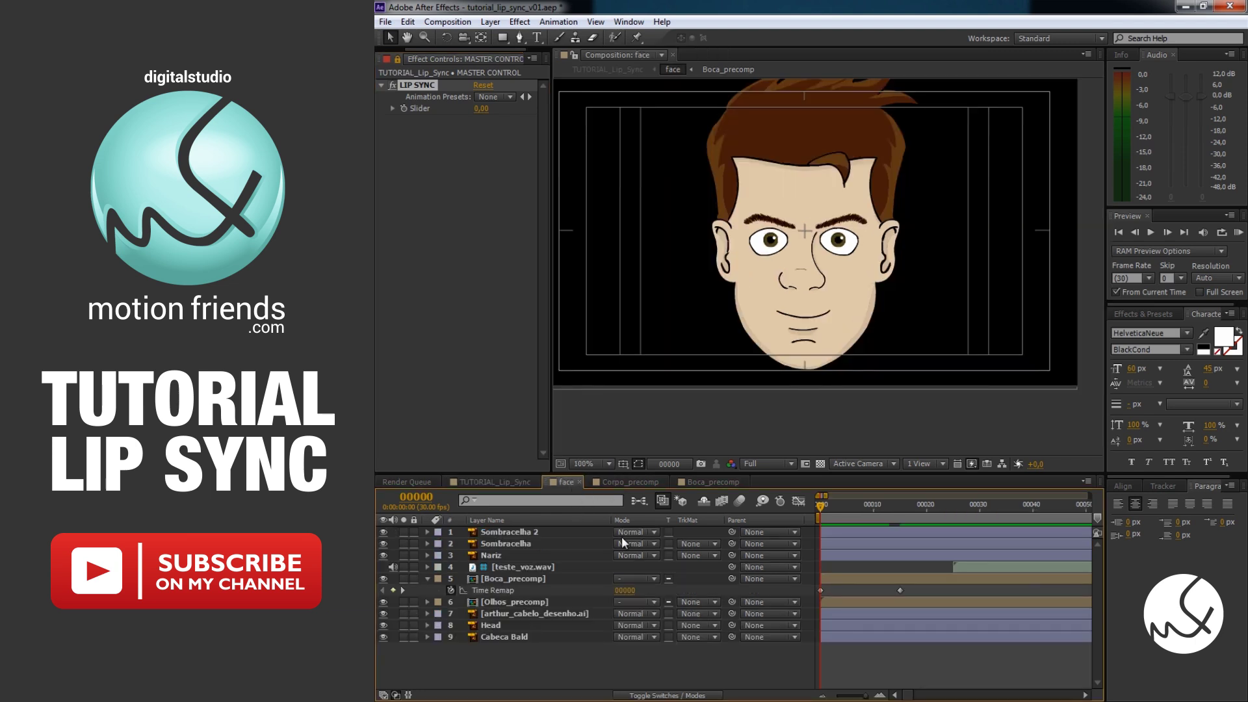
Step: Write a Time Remap expression setting a to the LIP SYNC slider and returning framesToTime(a)
alt+click(450, 589)
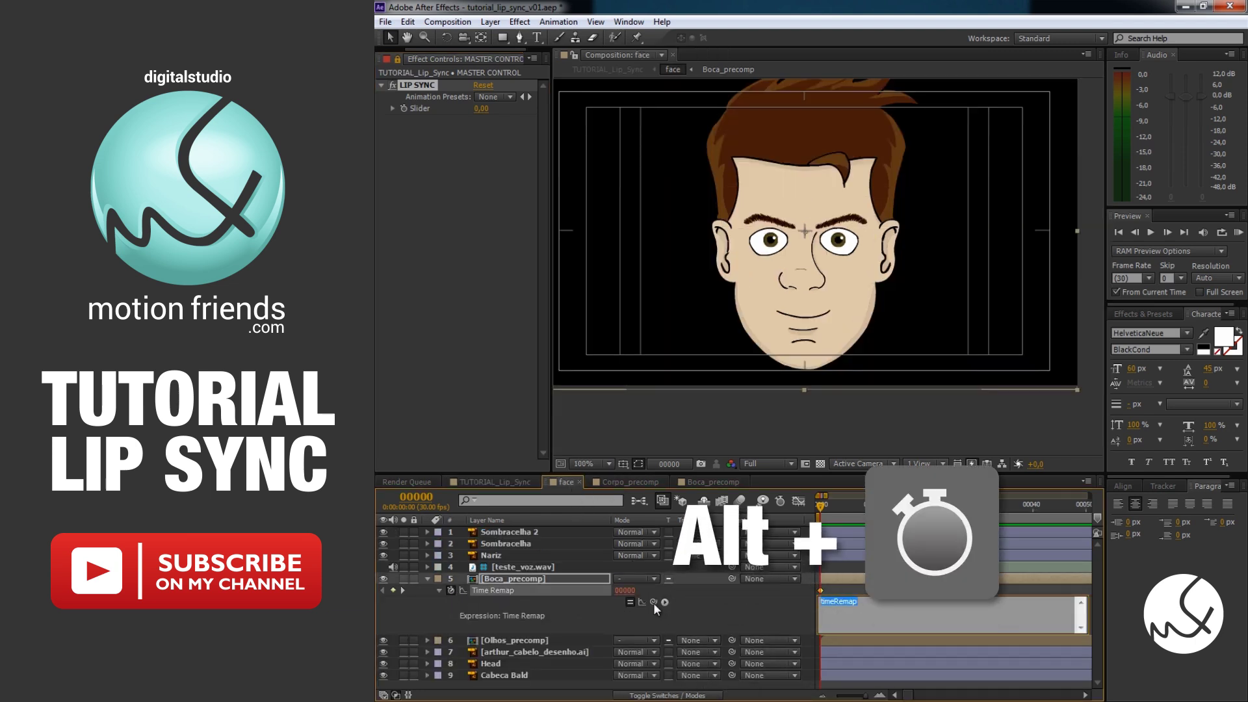
drag(654, 603, 428, 110)
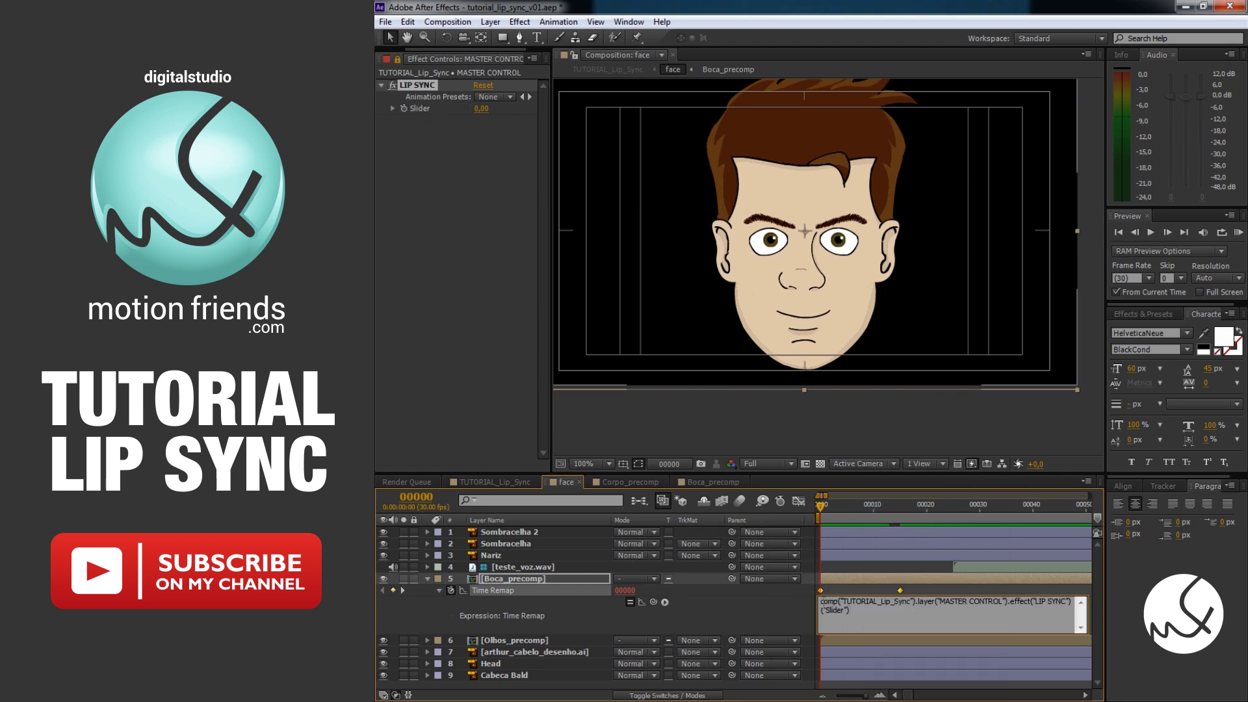
text(a=)
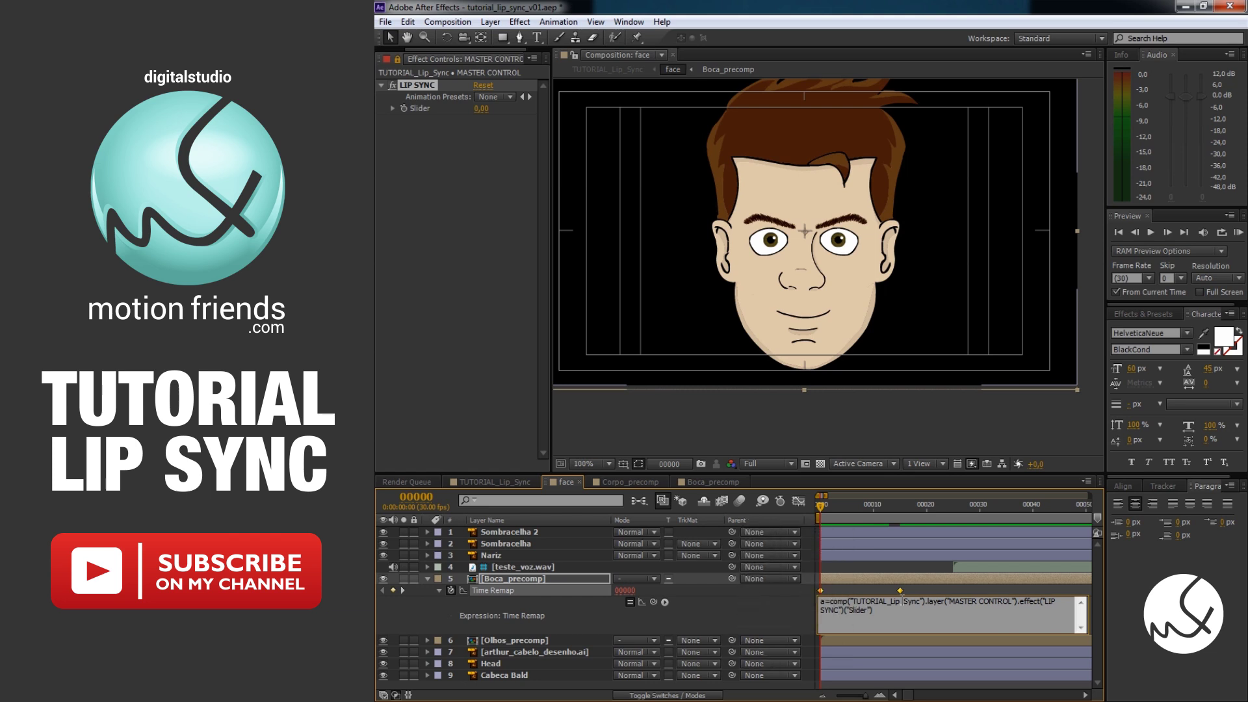
key(Return)
text(frames)
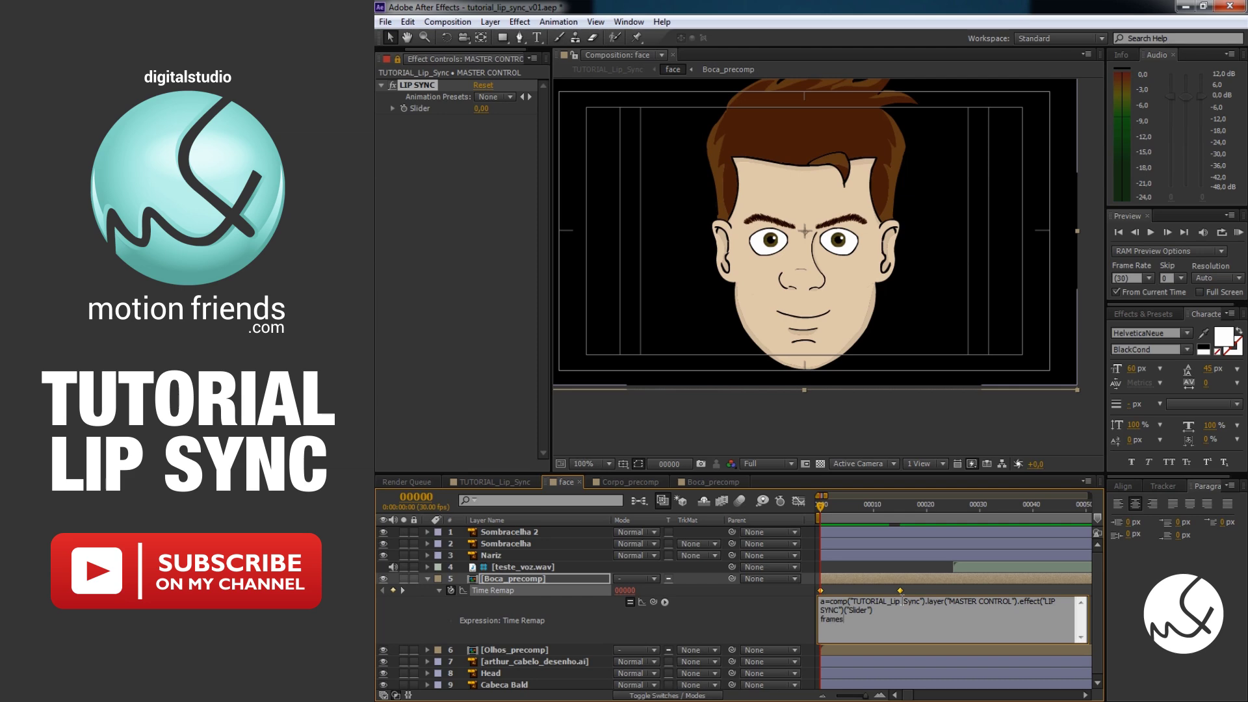
text(ToTime(a)
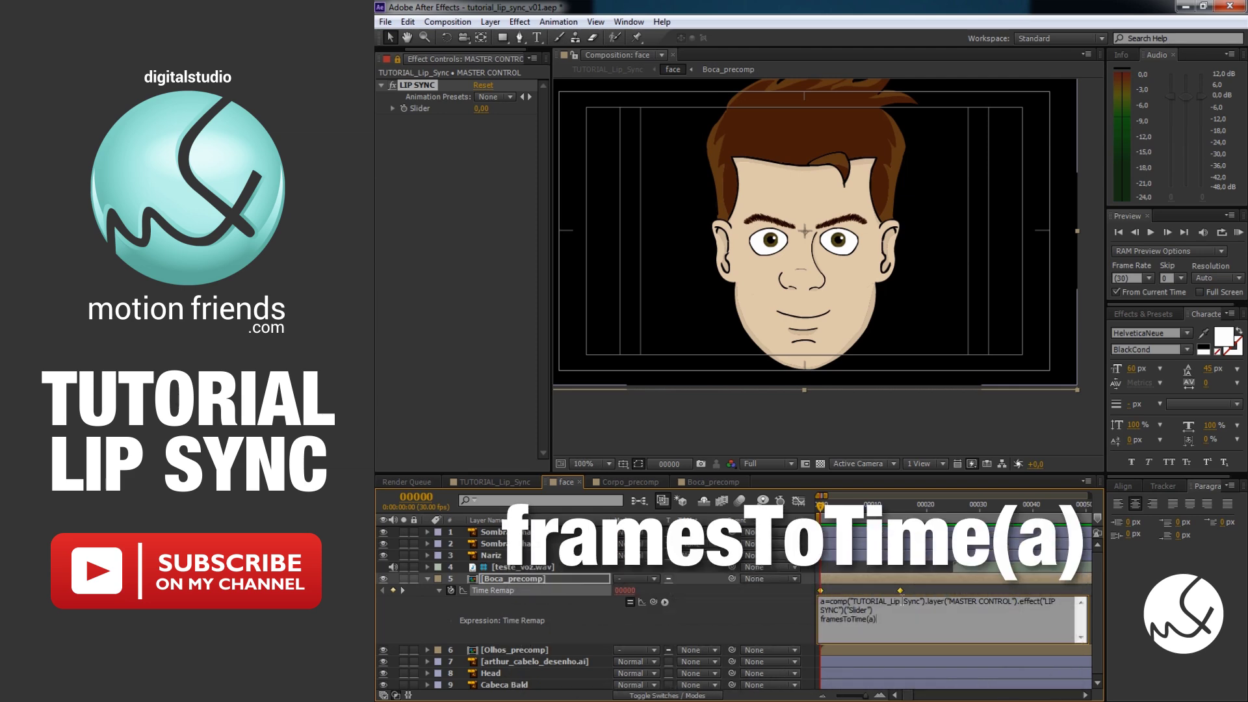
drag(837, 503, 846, 506)
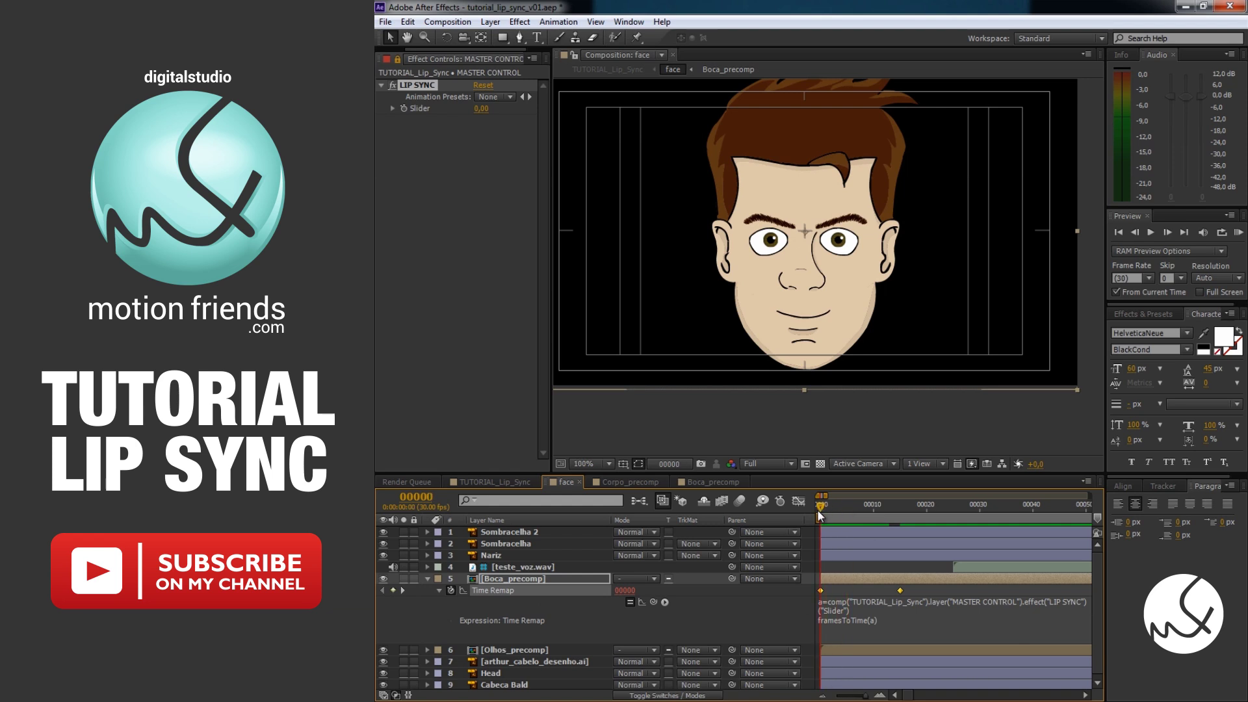
click(513, 482)
Step: Set the LIP SYNC Slider's range to 0–14 via Edit Value on MASTER CONTROL
click(545, 549)
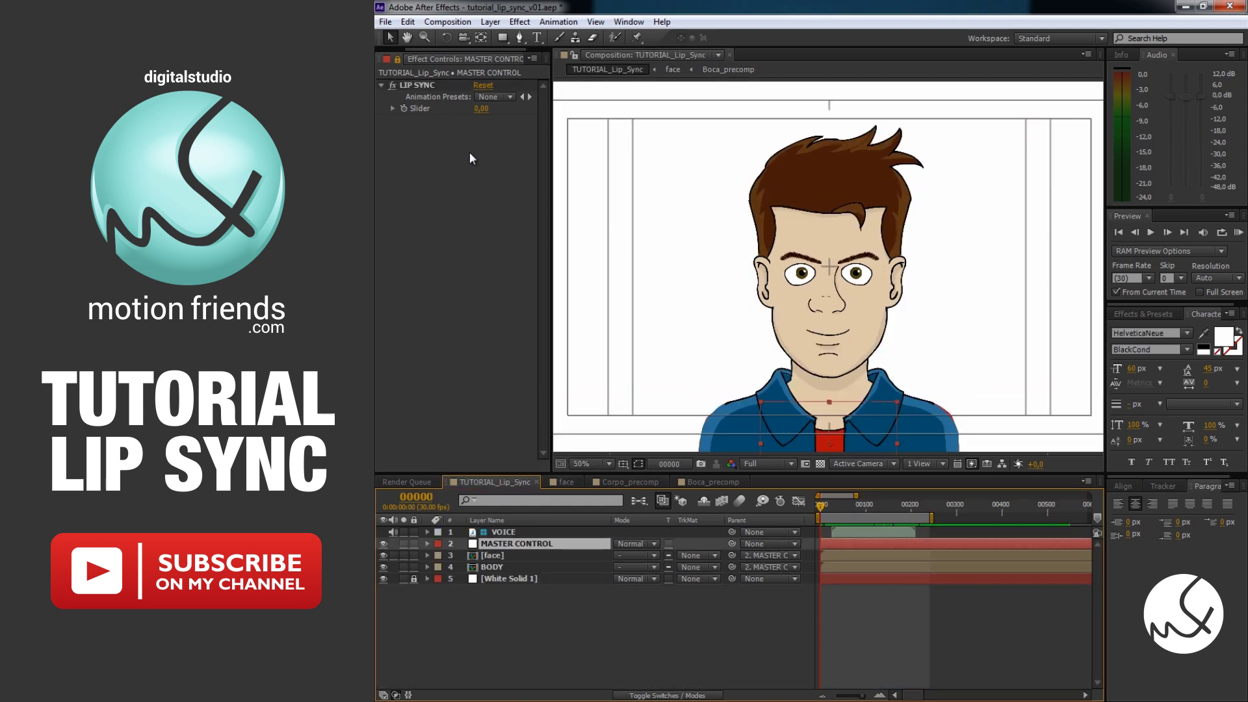
right_click(419, 84)
click(416, 85)
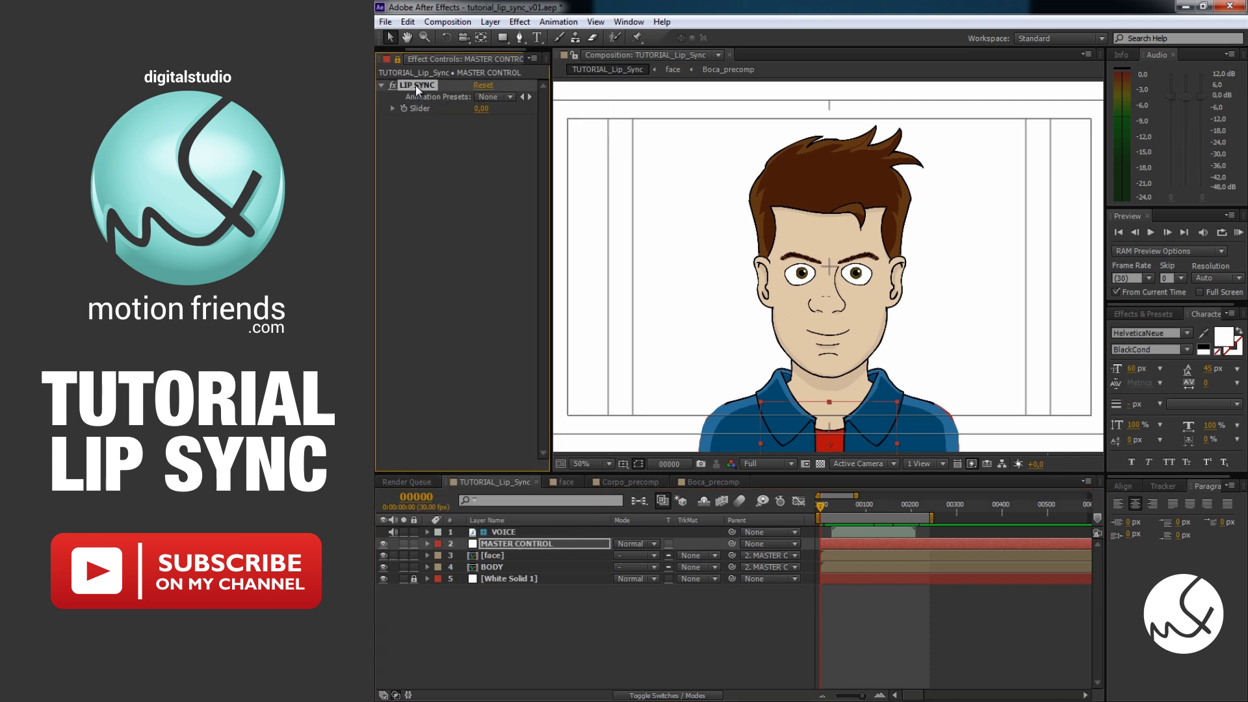
right_click(433, 108)
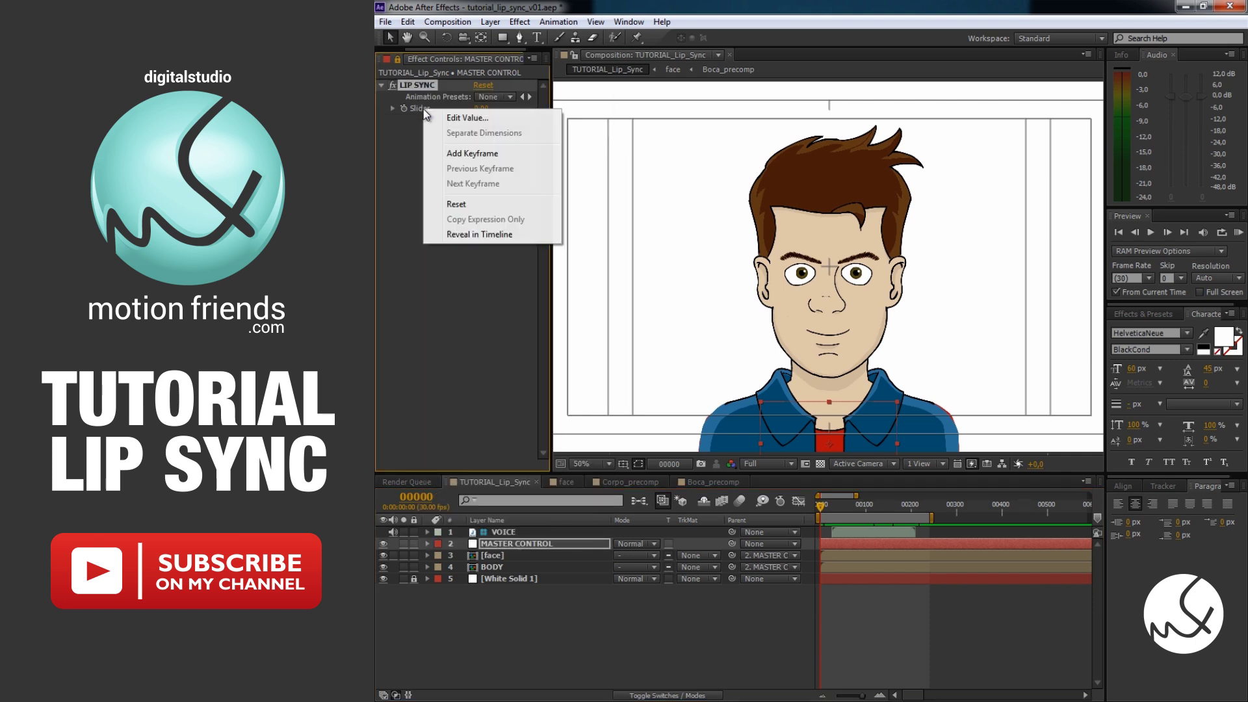
click(469, 120)
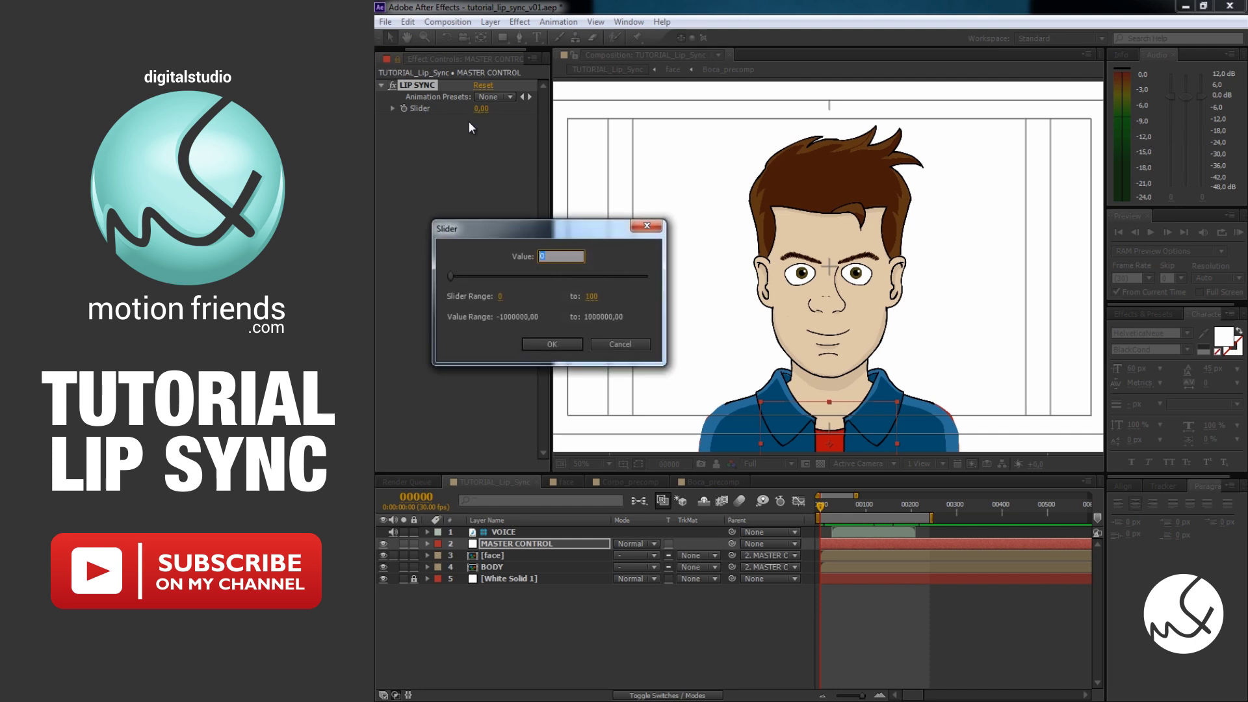
click(591, 296)
text(14)
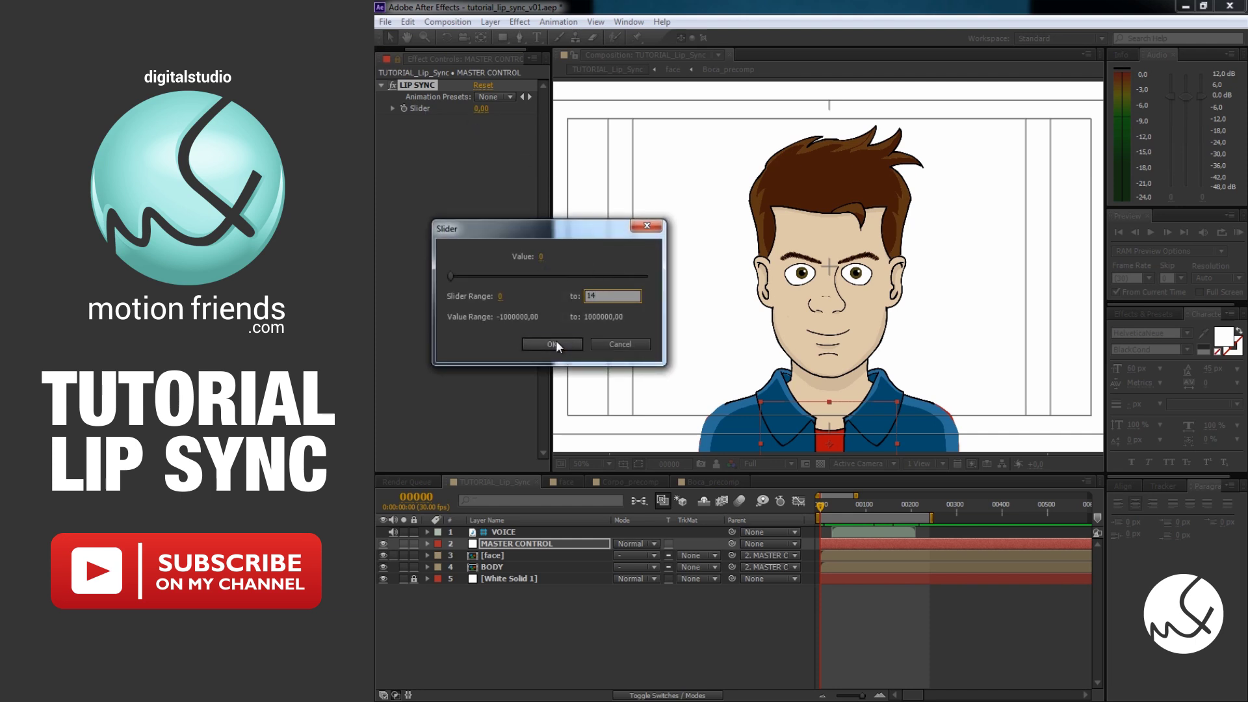
click(553, 344)
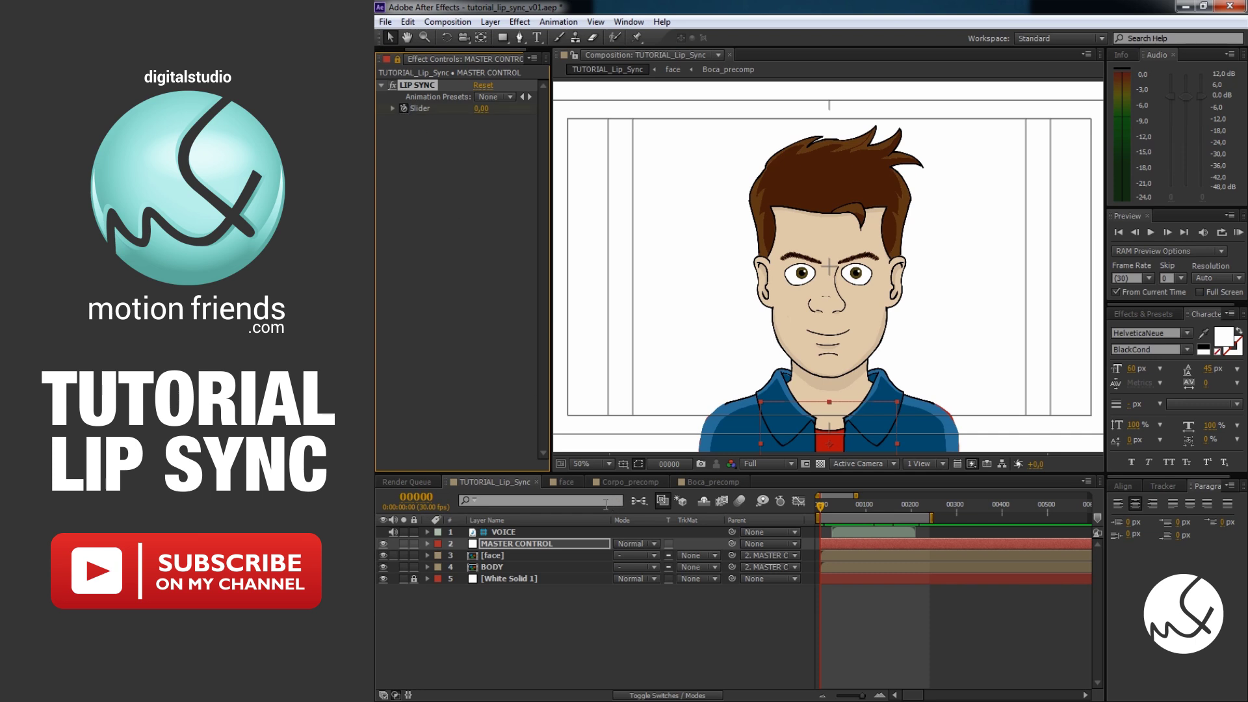
click(538, 548)
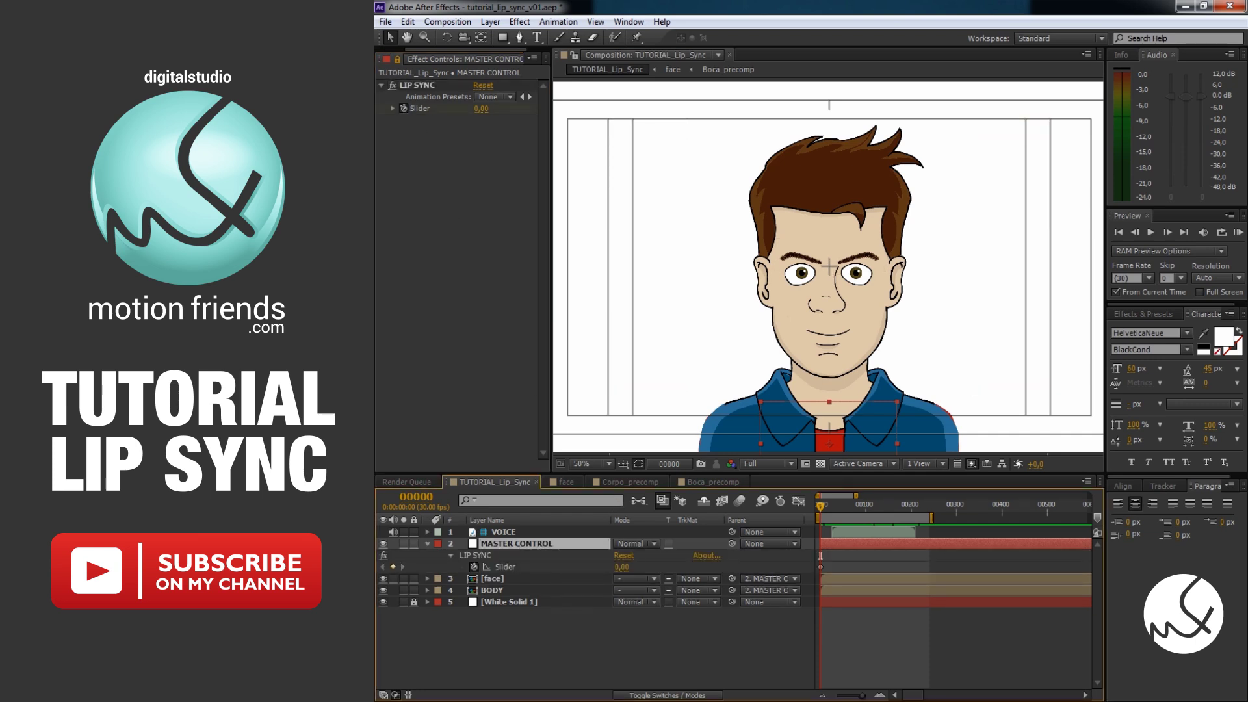
Step: Make the Slider keyframe a hold keyframe, show the voice waveform and key a value of 2
right_click(821, 568)
click(912, 499)
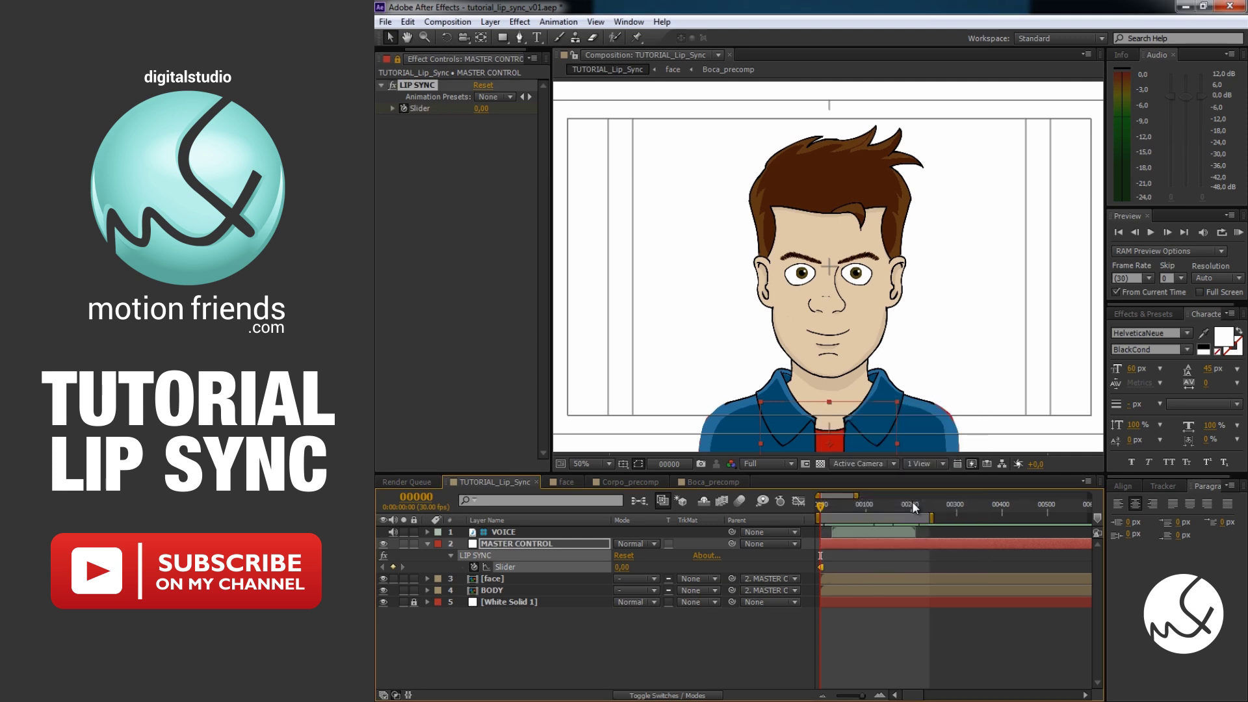
key(l)
key(l)
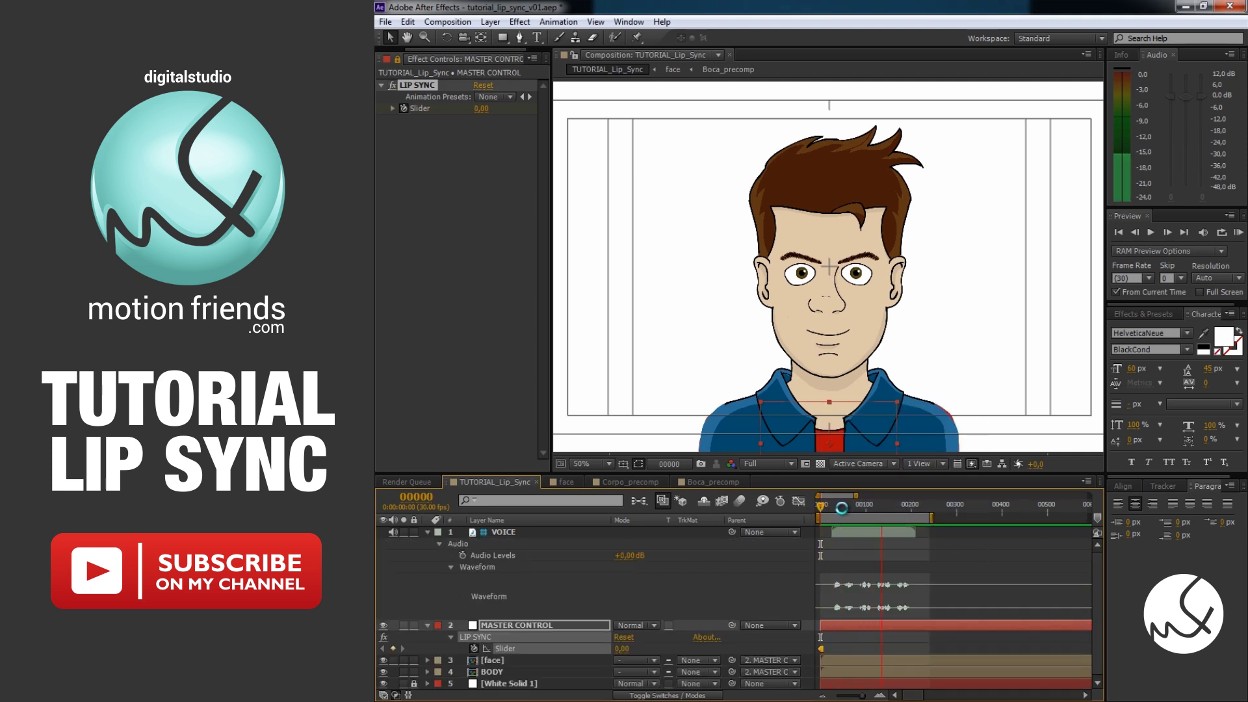
key(equal)
key(Return)
key(Page_Down)
key(Page_Down)
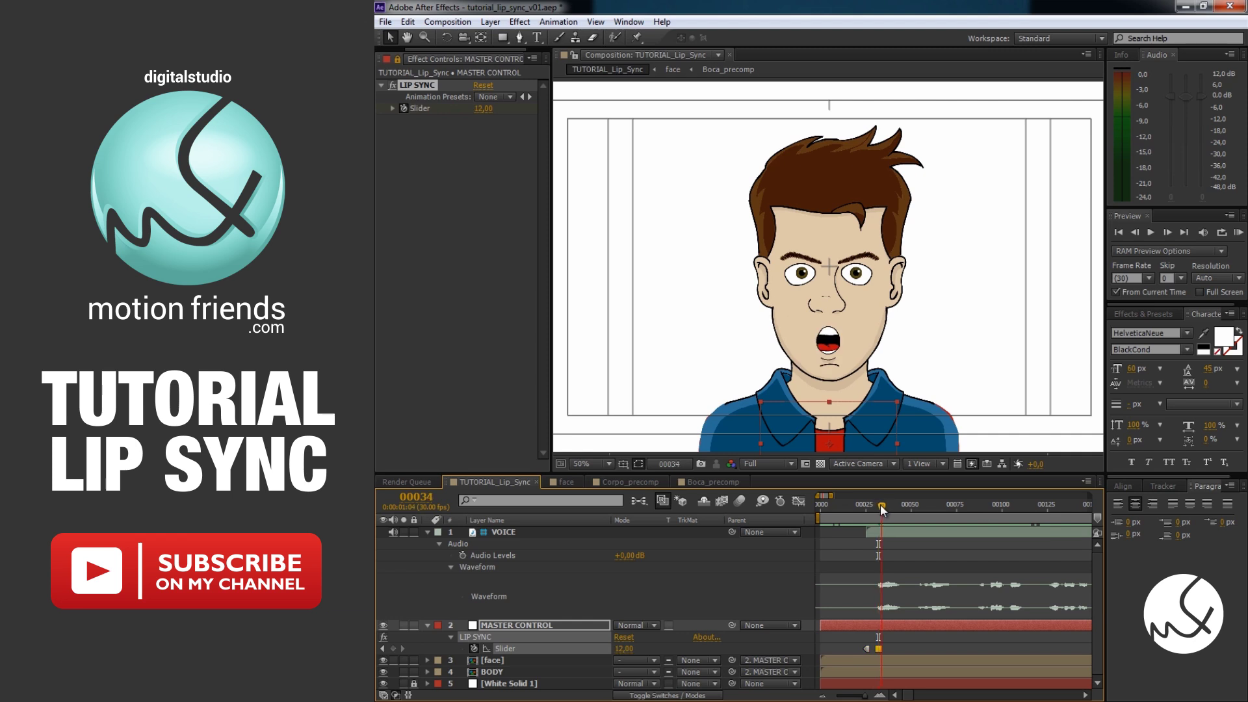
text(2)
key(Return)
Step: Key the Slider to 0 for a closed mouth, then play a preview of the lip sync
key(Return)
key(equal)
click(904, 511)
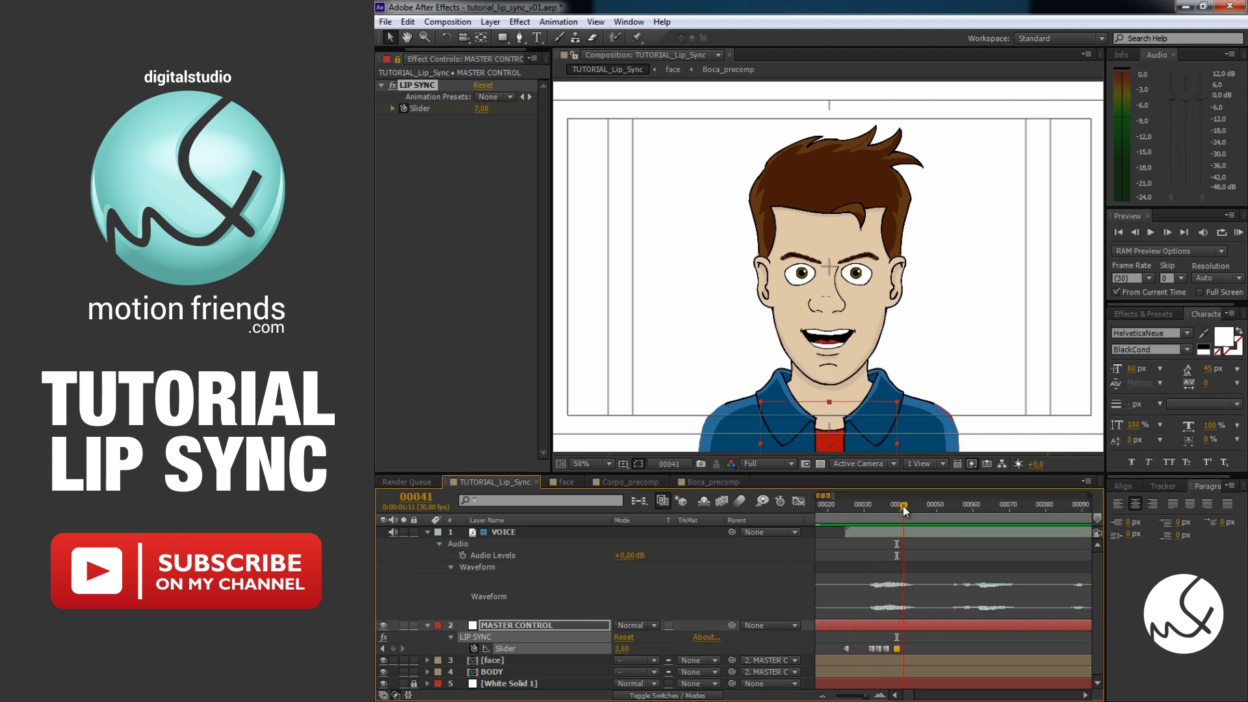
key(Page_Down)
text(0)
key(Return)
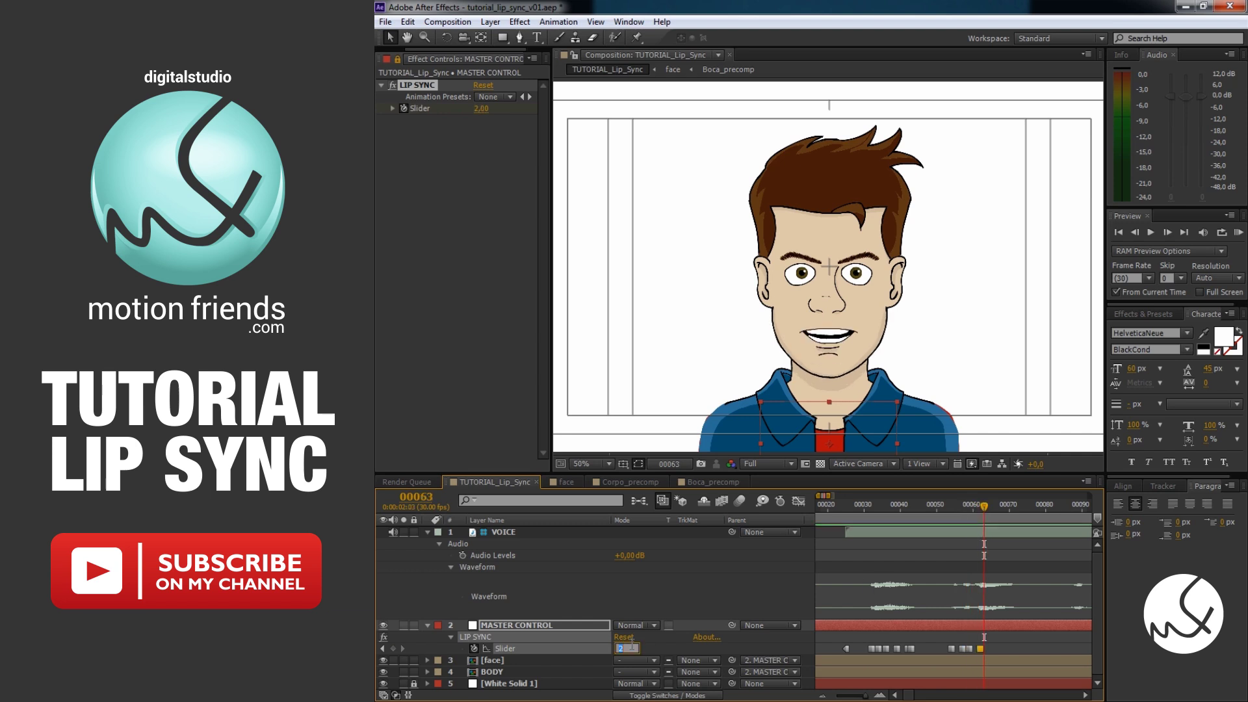
mouse_move(968, 515)
mouse_down()
mouse_move(1004, 512)
mouse_move(967, 513)
mouse_up()
key(minus)
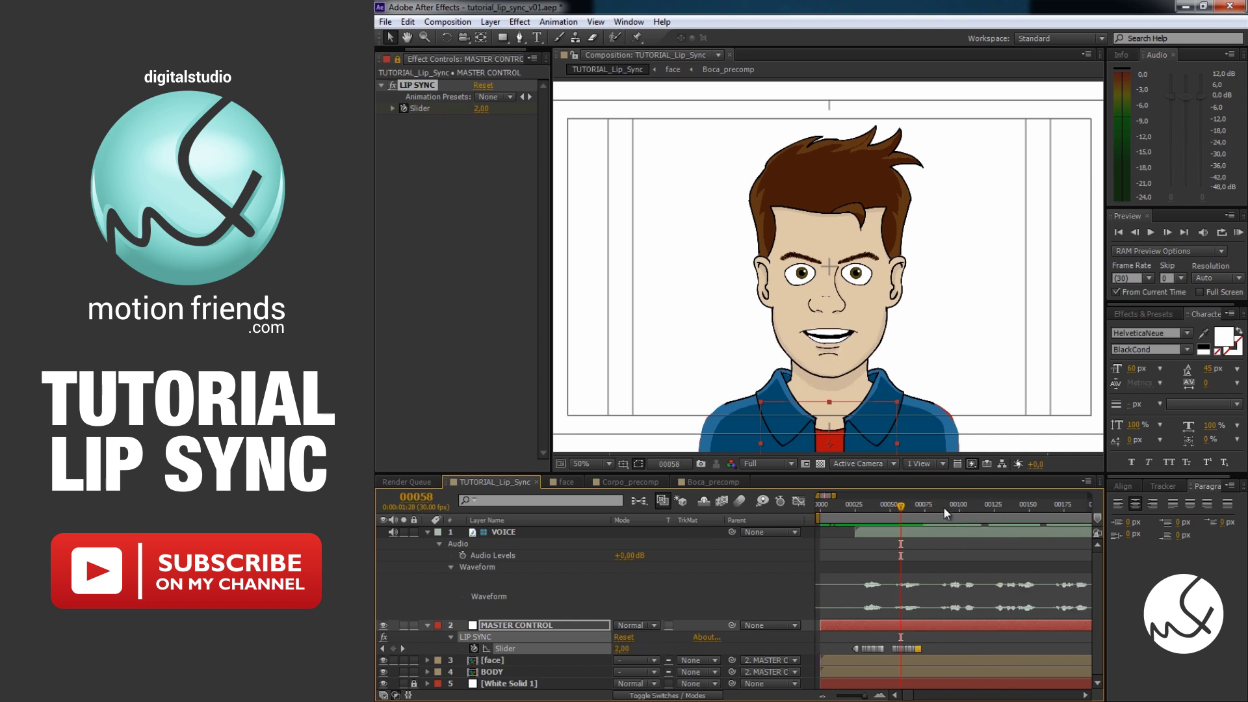
key(KP_0)
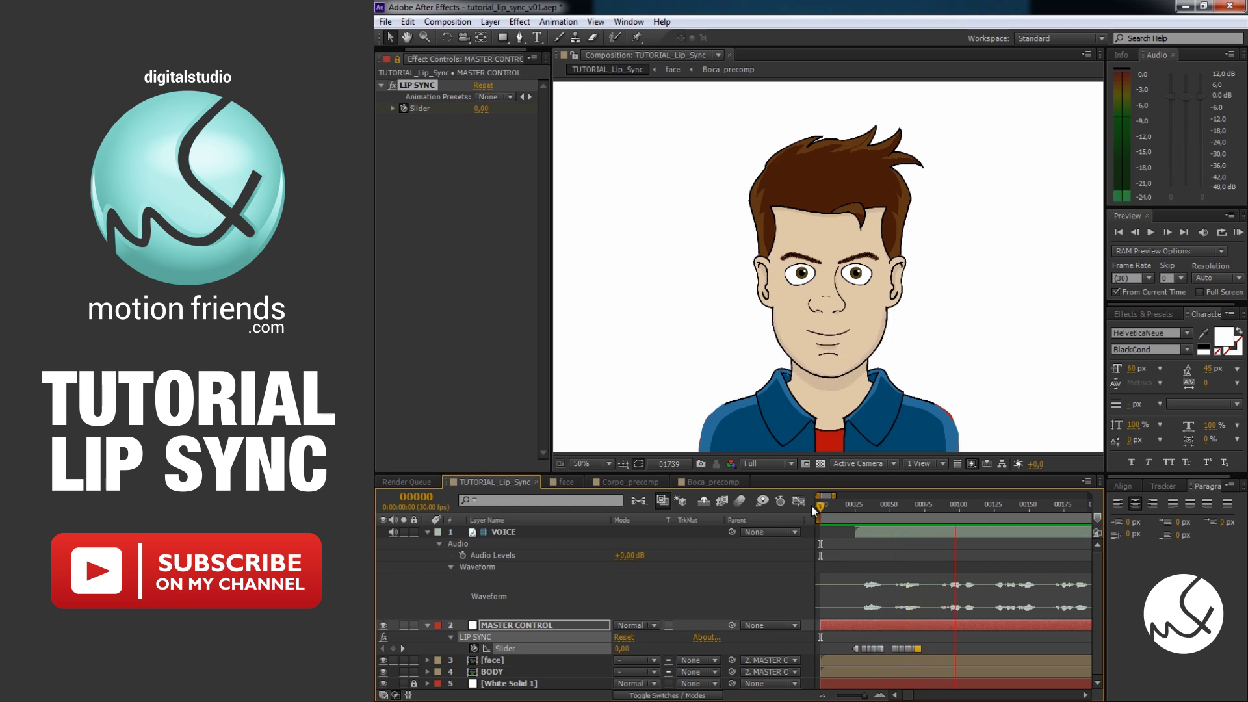
Step: Stop the lip-sync preview
key(space)
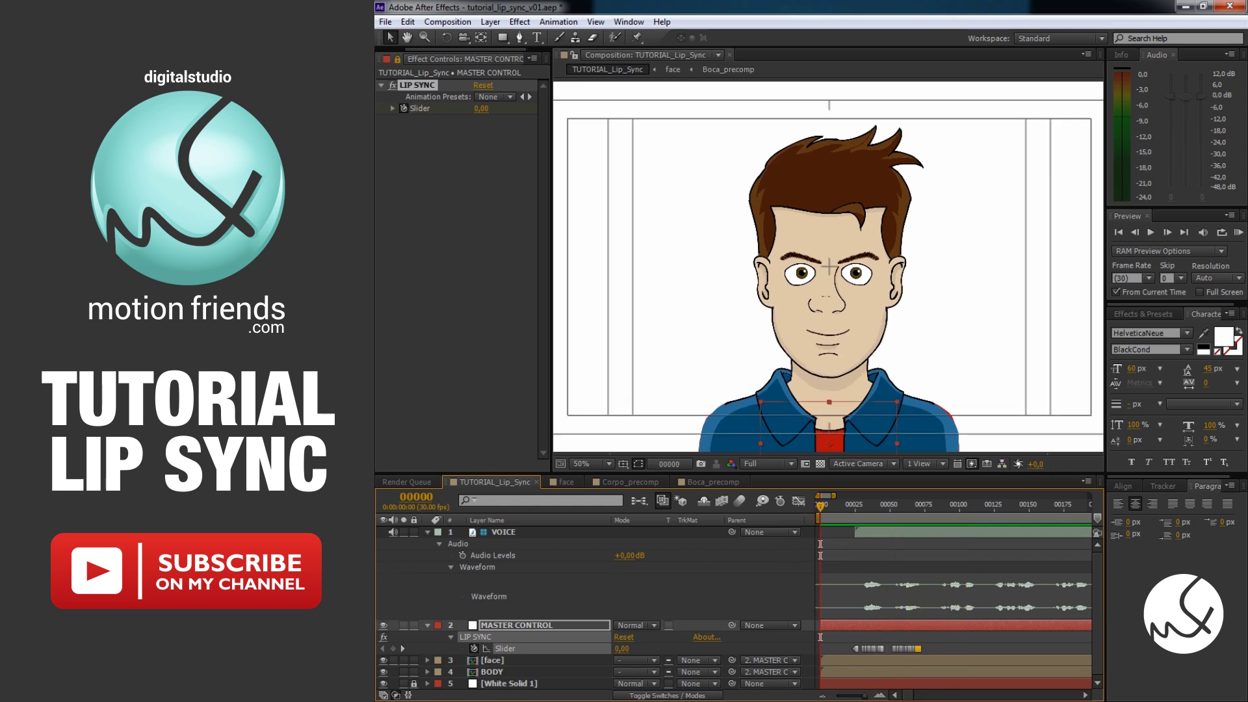